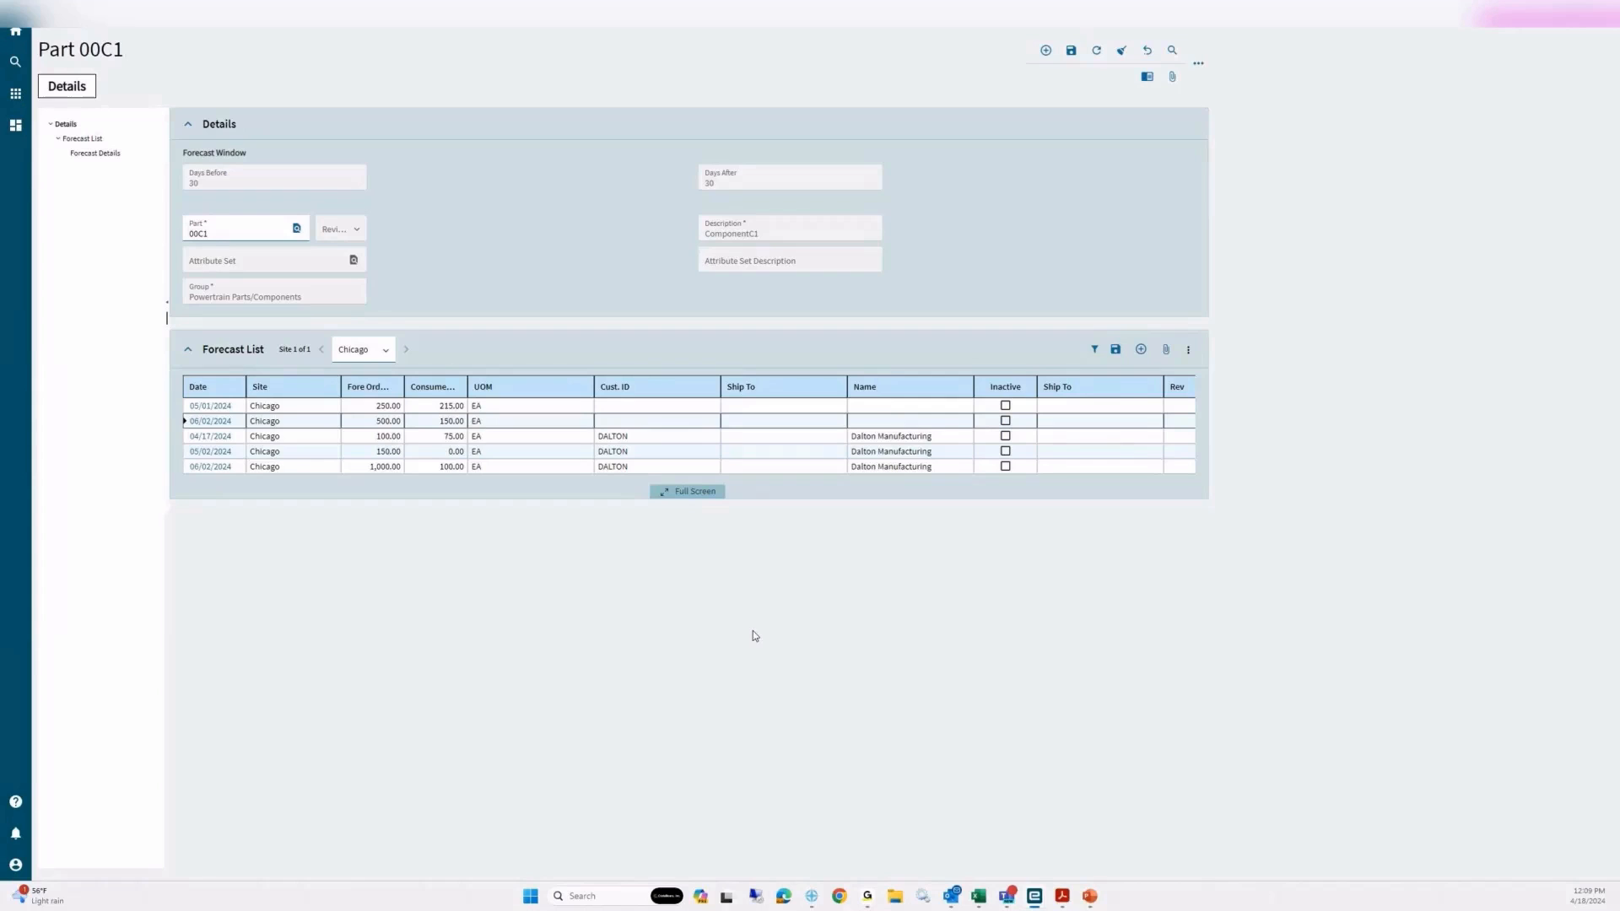
# Step: Examine part 00C1's Chicago forecast entries, comparing the rows without a customer with the DALTON rows
pyautogui.click(223, 234)
pyautogui.click(181, 410)
pyautogui.click(289, 408)
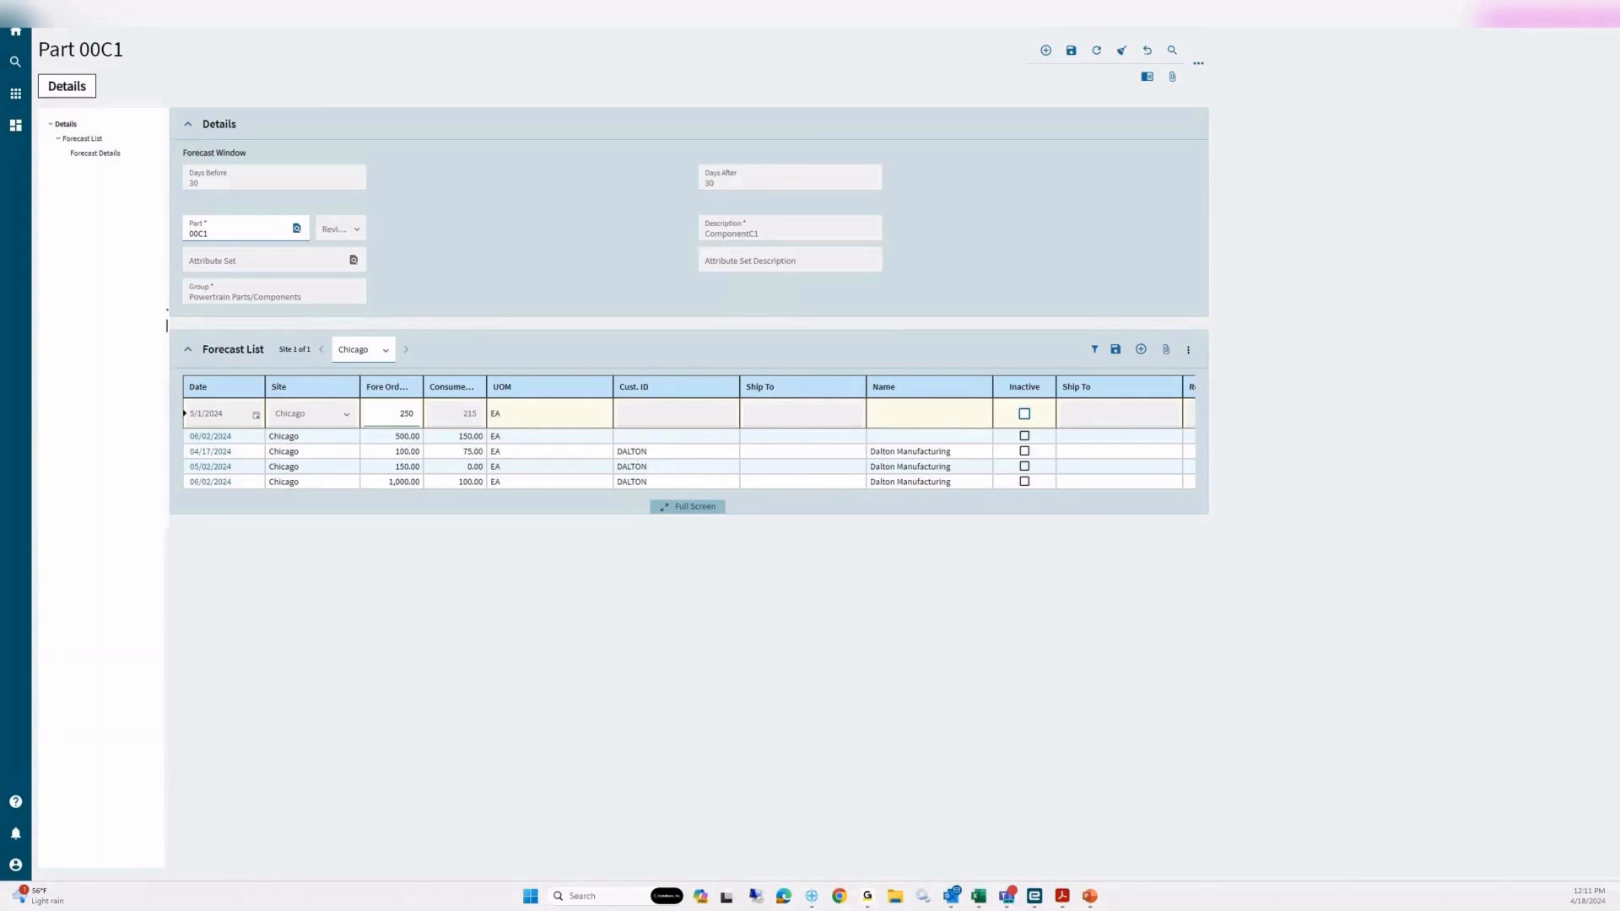
pyautogui.click(665, 459)
pyautogui.click(666, 466)
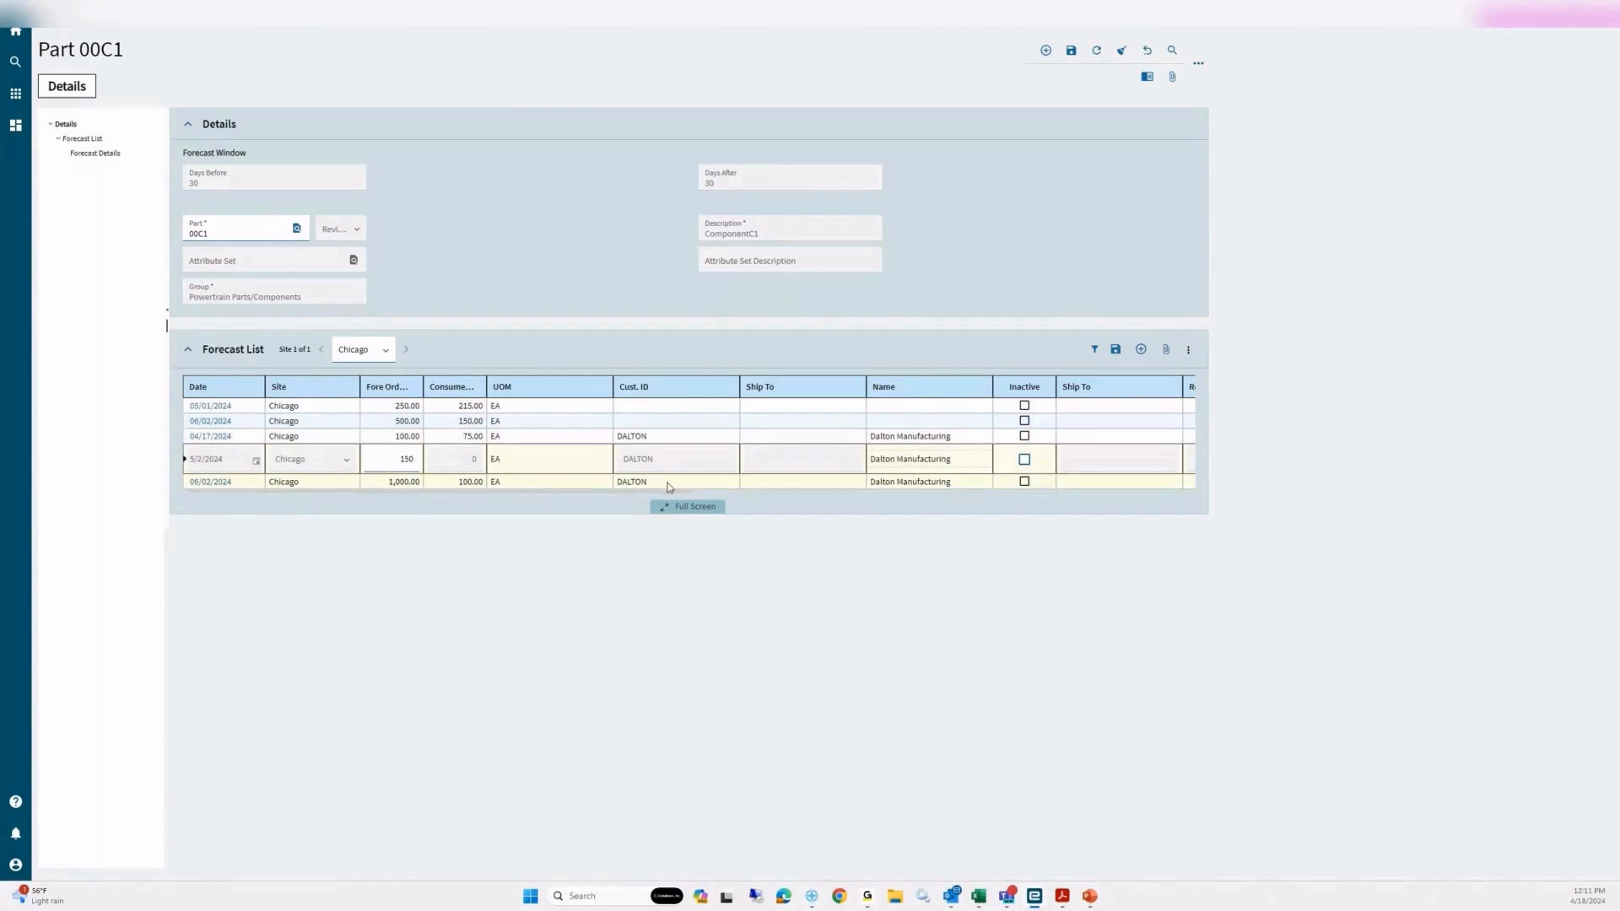
pyautogui.click(666, 483)
pyautogui.click(638, 410)
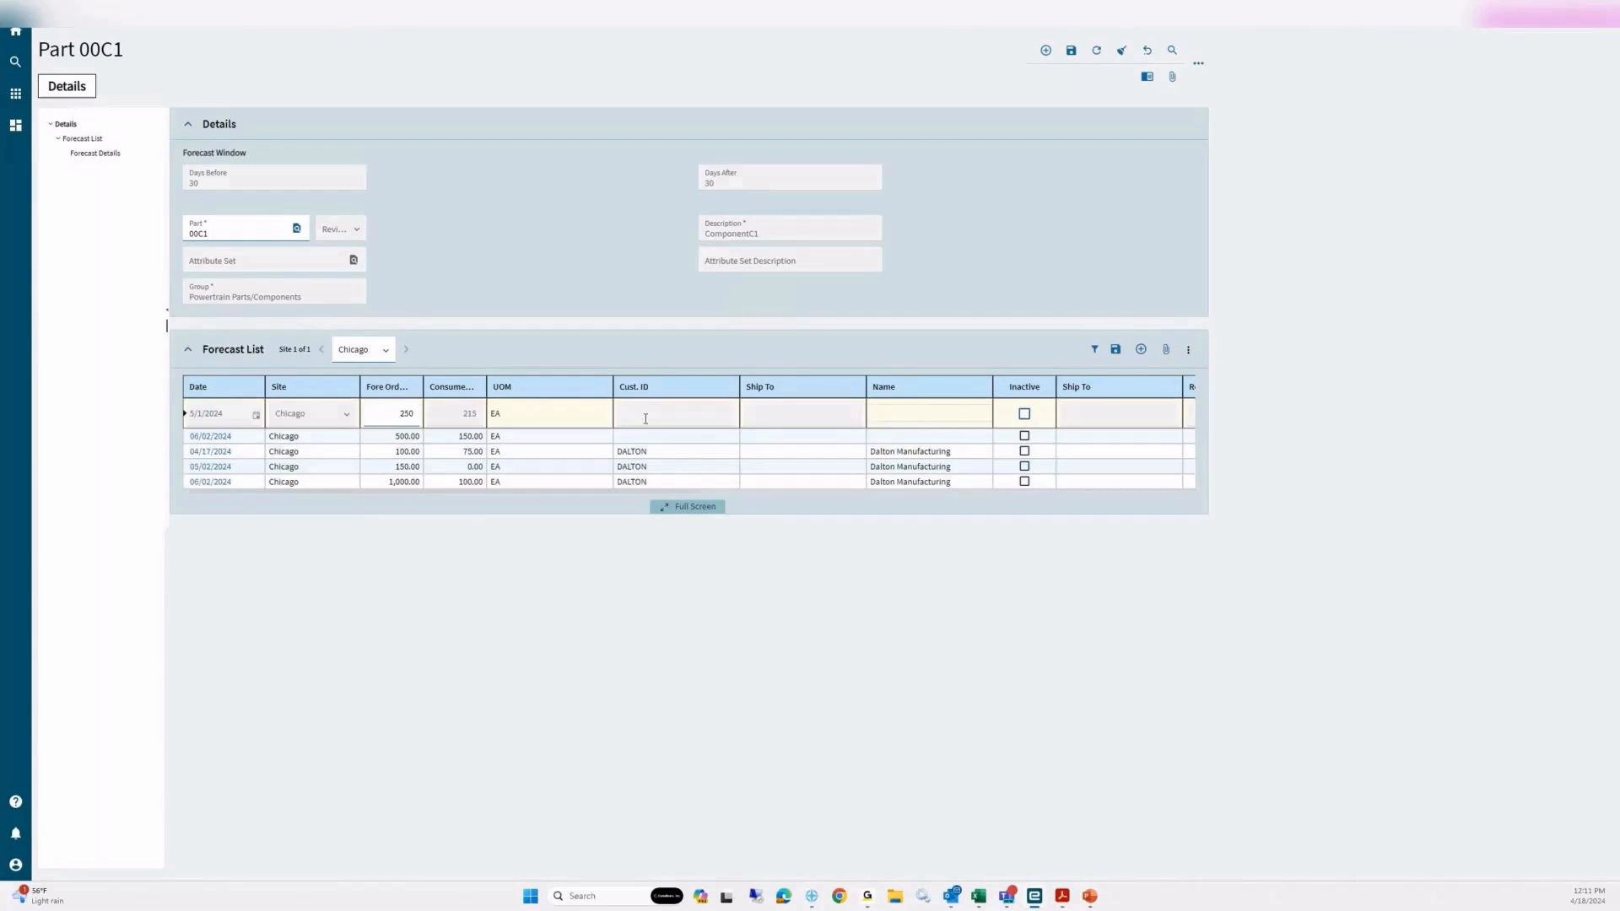
pyautogui.click(645, 437)
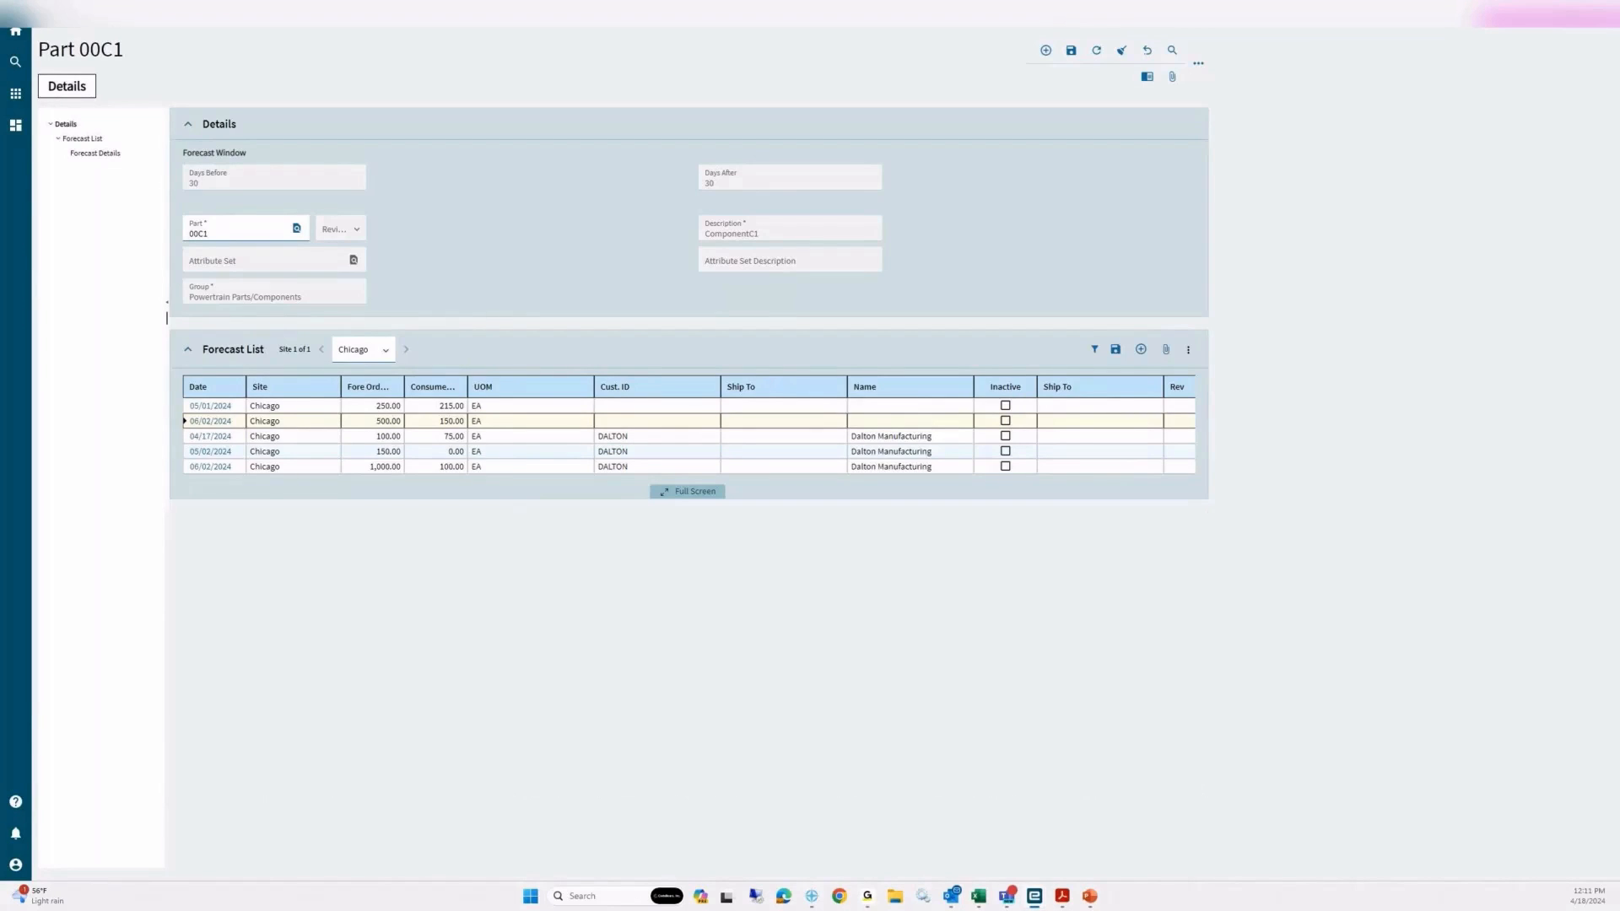
# Step: Bring up Sales Order Entry beside the forecast and check the Dalton Manufacturing order's Need By date
pyautogui.moveTo(0, 211); pyautogui.dragTo(1248, 256)
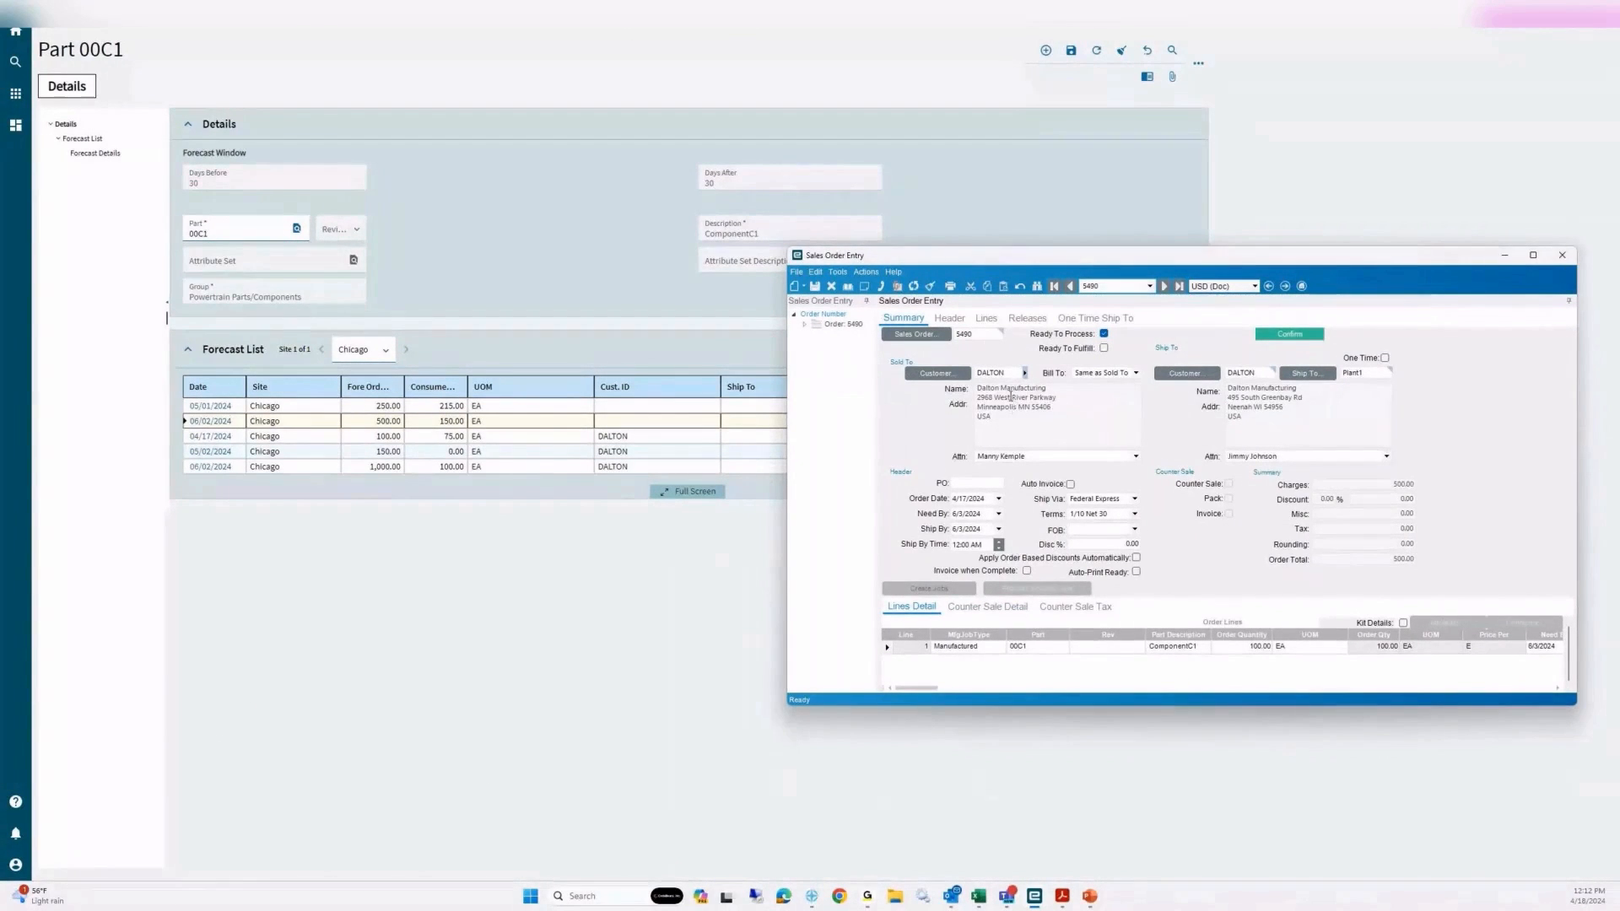
pyautogui.click(999, 517)
pyautogui.click(1000, 517)
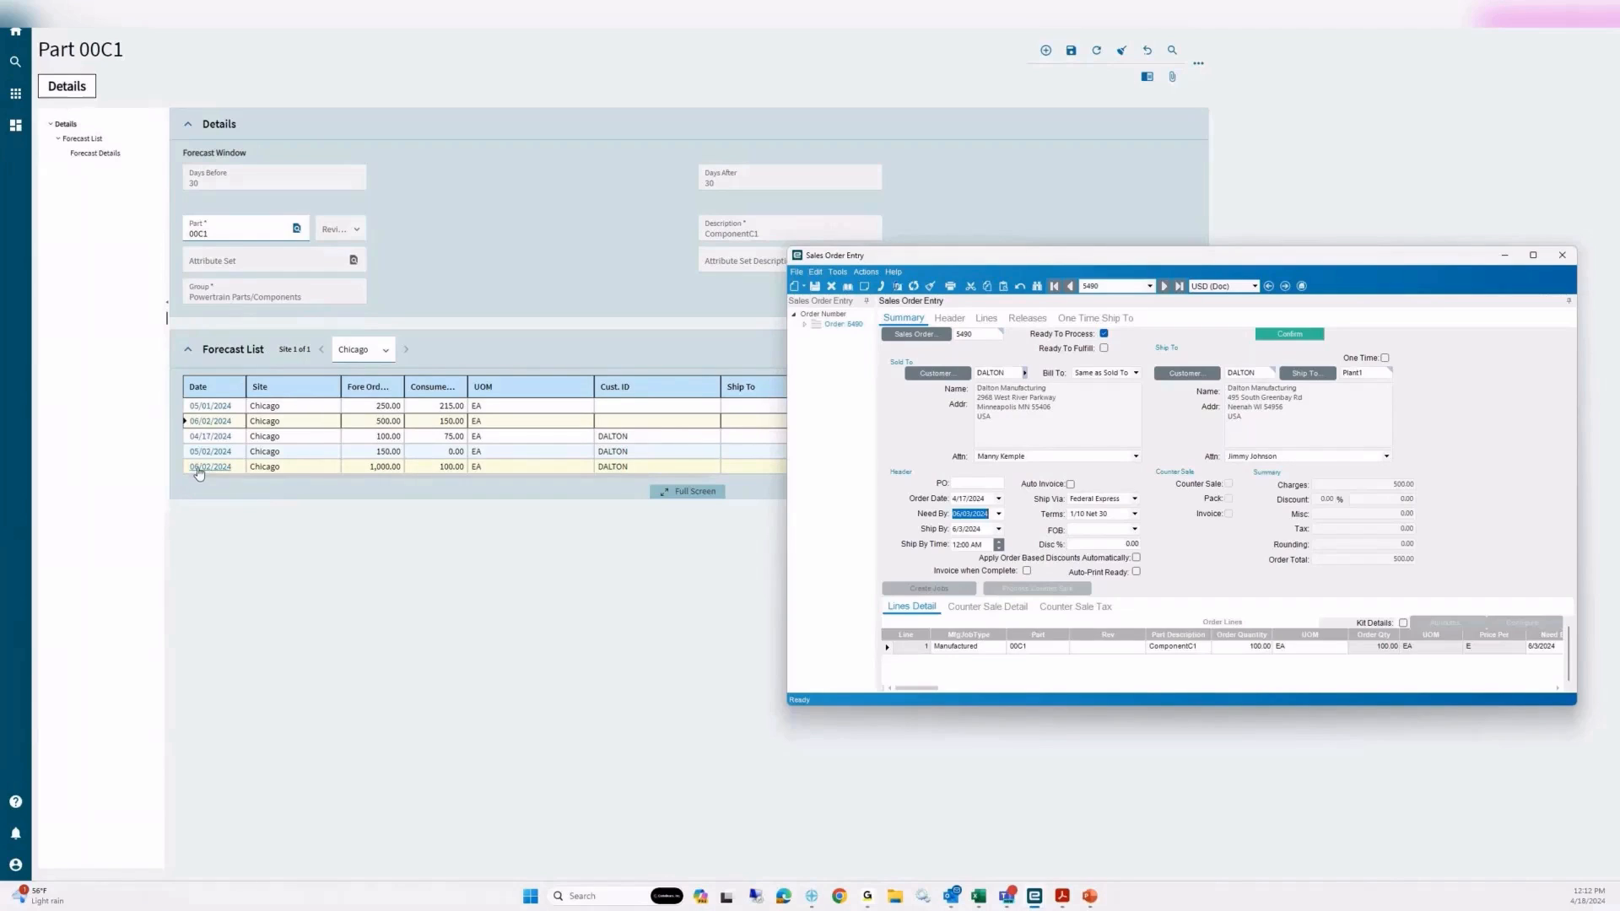
# Step: Review the Boeing, CUSTA and other Dalton sales orders against the forecast list, ending at the 04/17/2024 DALTON entry
pyautogui.click(1149, 286)
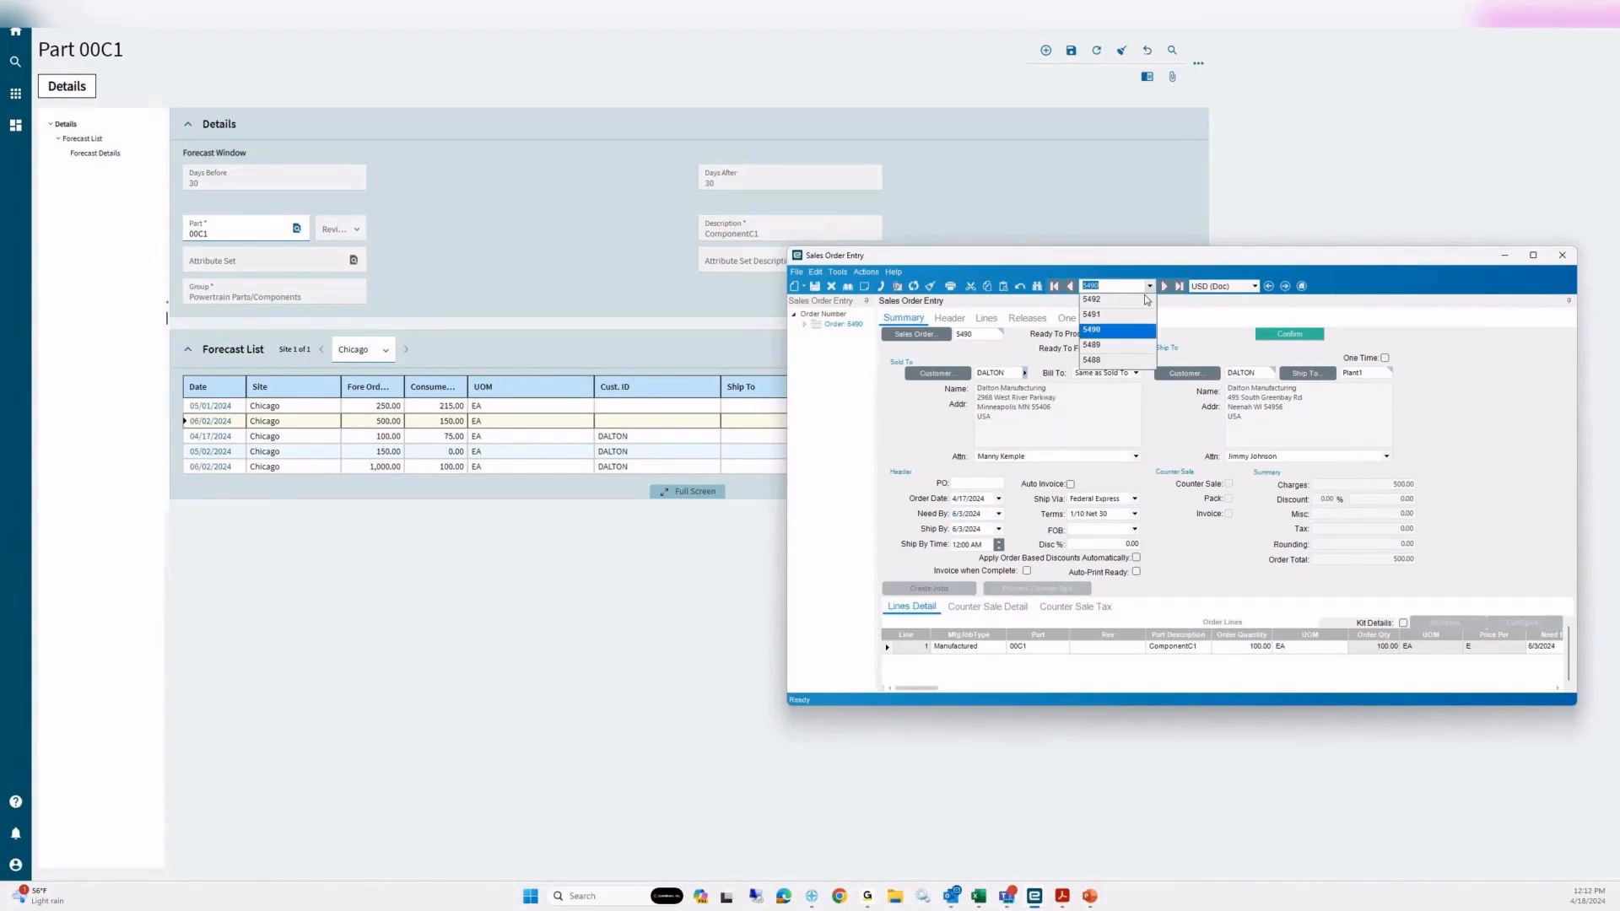
pyautogui.click(1095, 345)
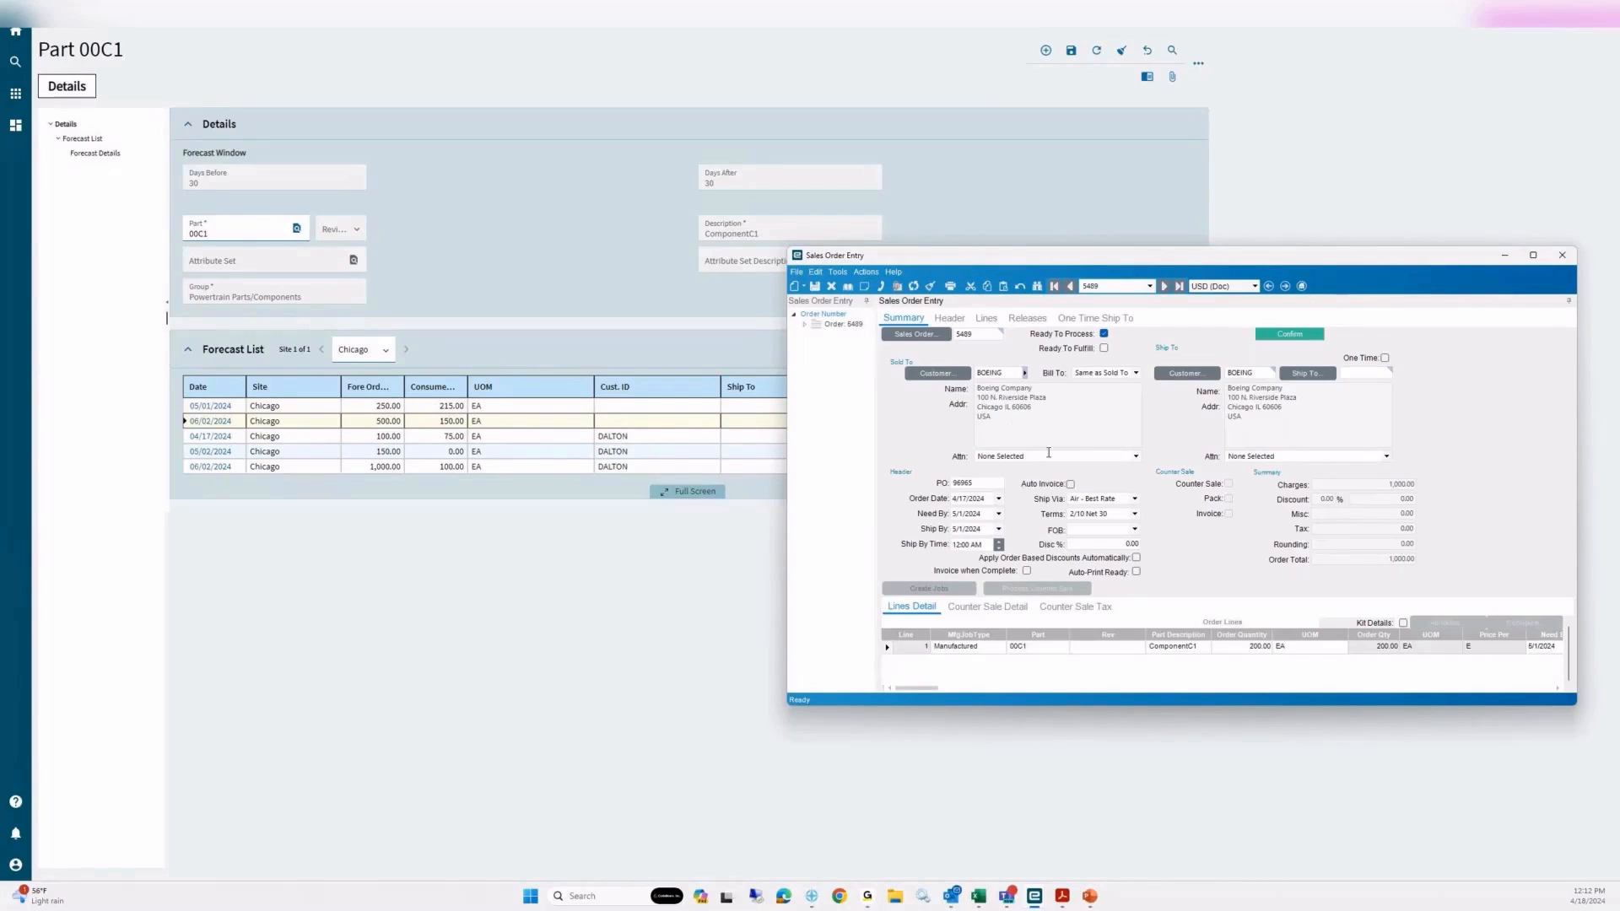
pyautogui.click(1156, 286)
pyautogui.click(1098, 305)
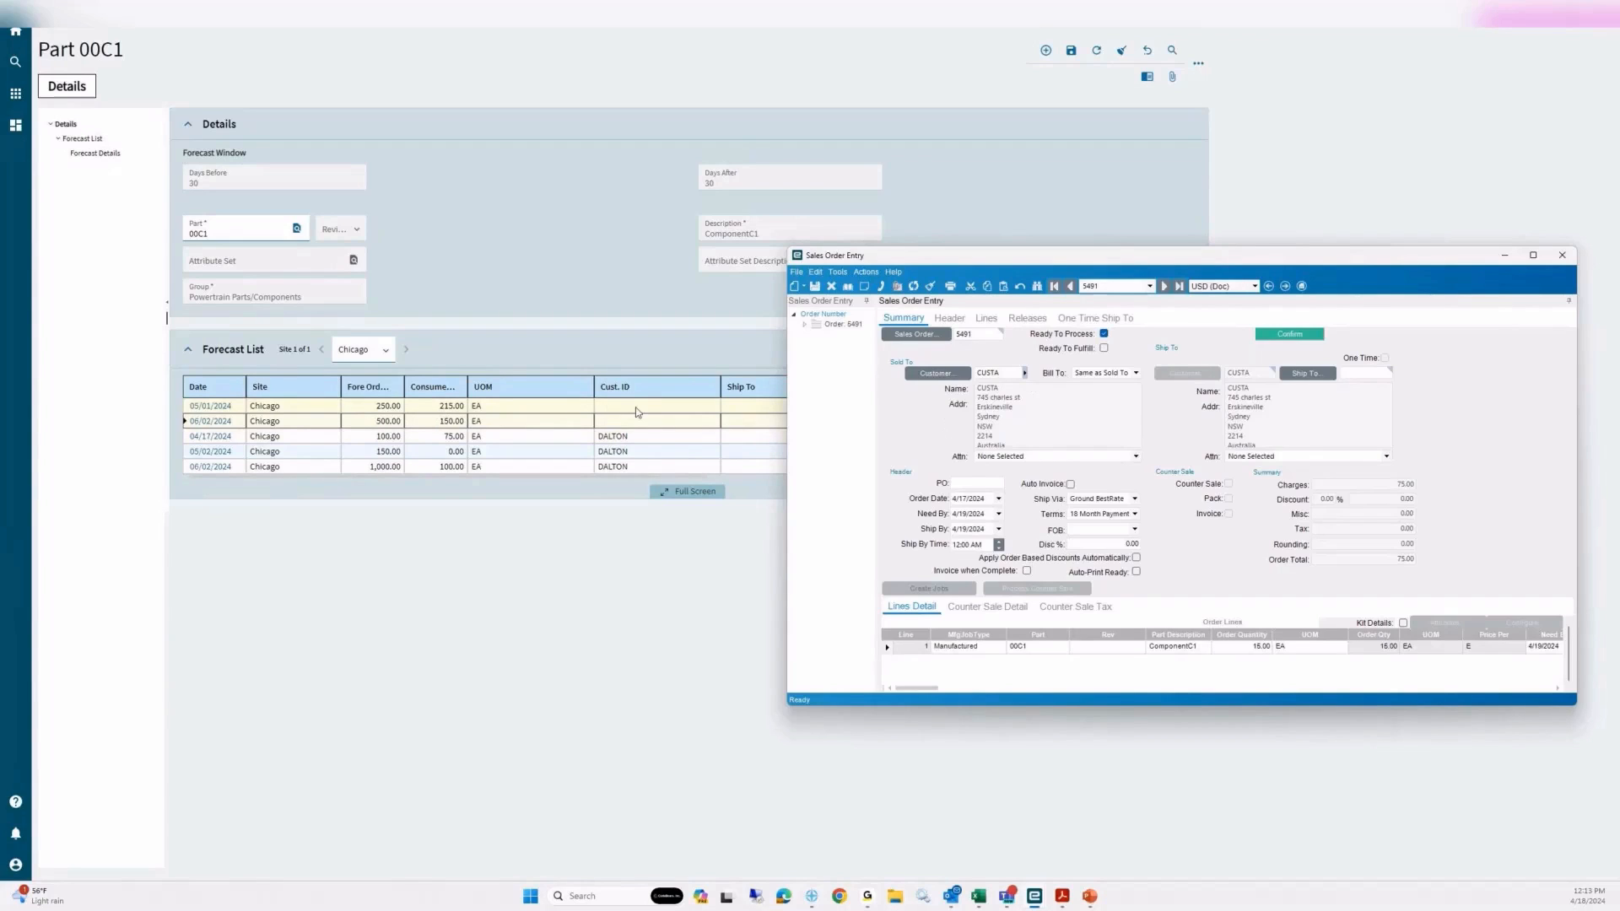
pyautogui.click(1150, 286)
pyautogui.click(1124, 358)
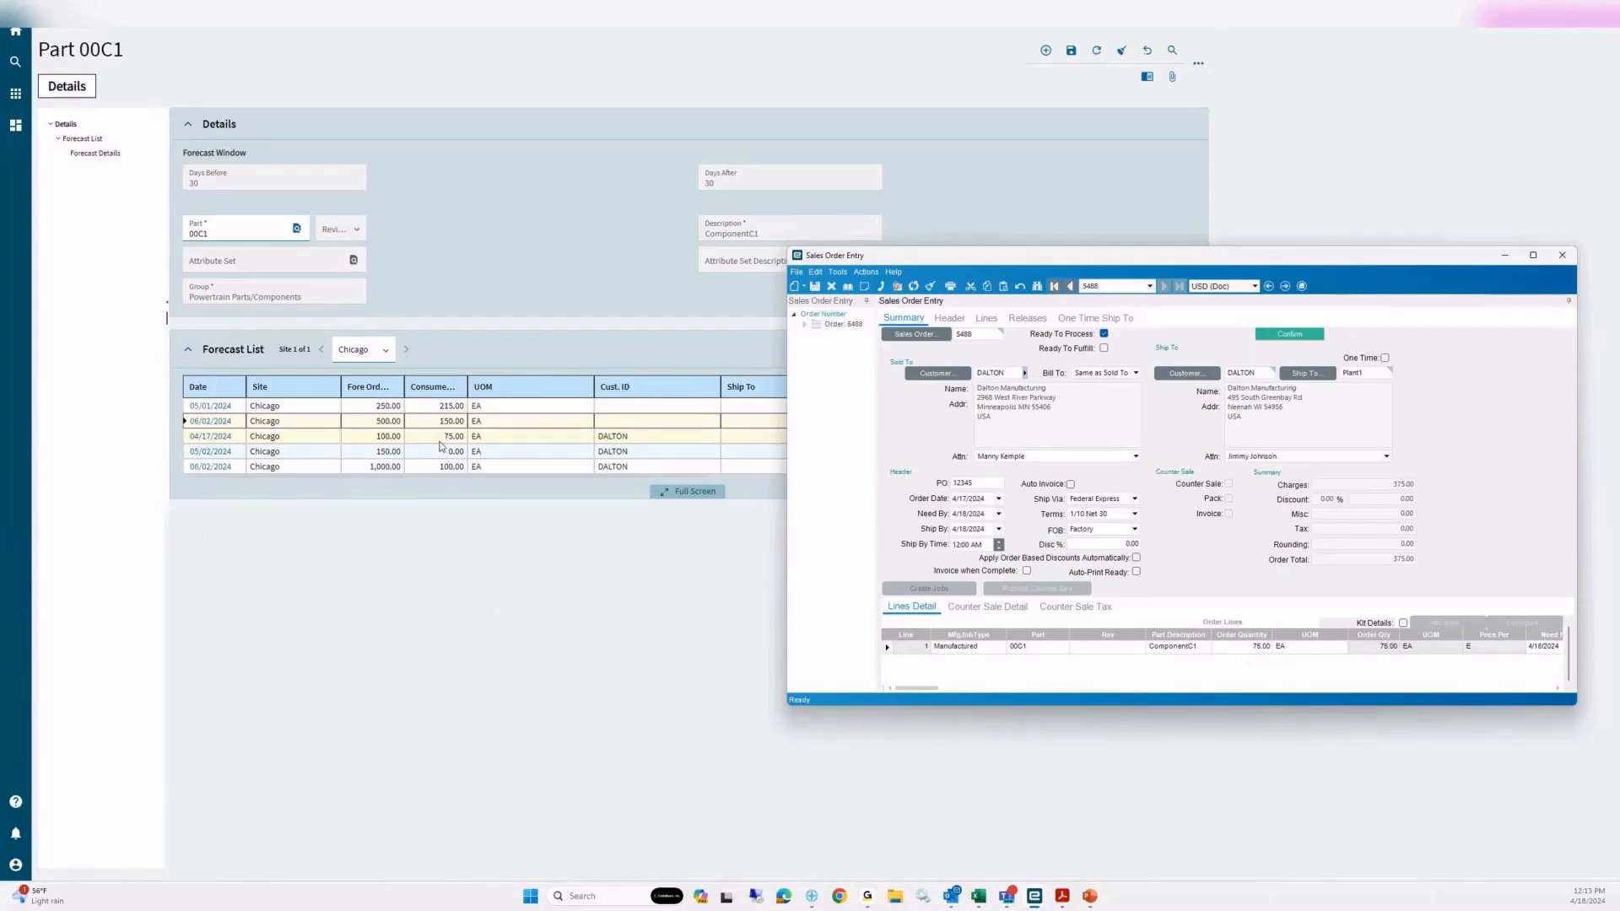
pyautogui.click(447, 436)
# Step: Export the forecast under the file name eXPORT and save the CSV file to the Desktop
pyautogui.moveTo(941, 886)
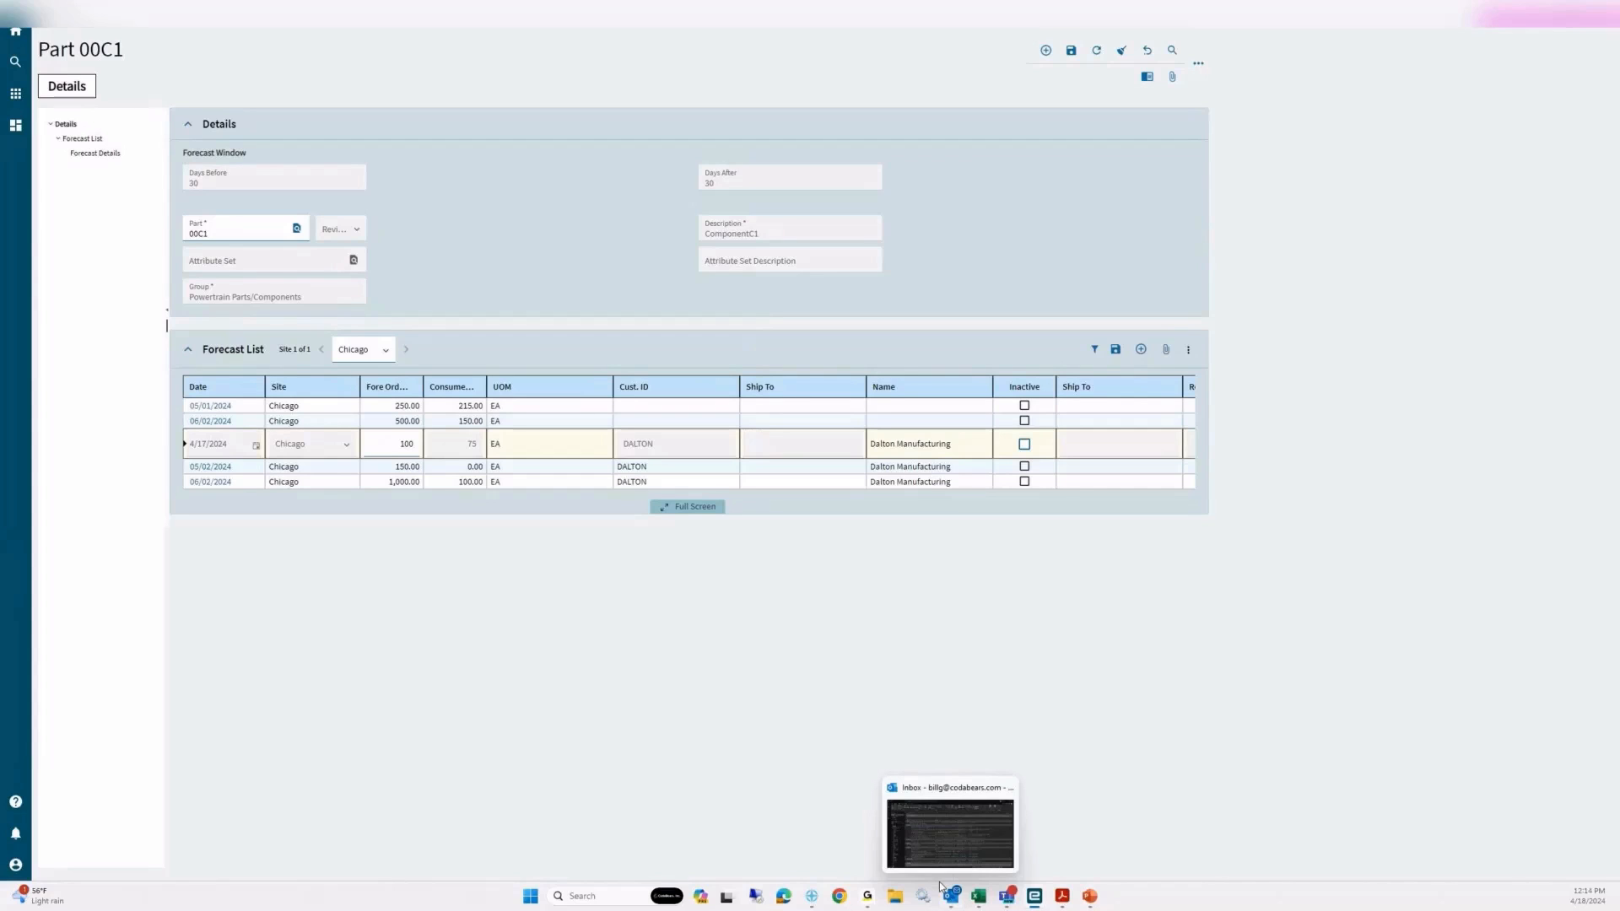
pyautogui.click(1176, 814)
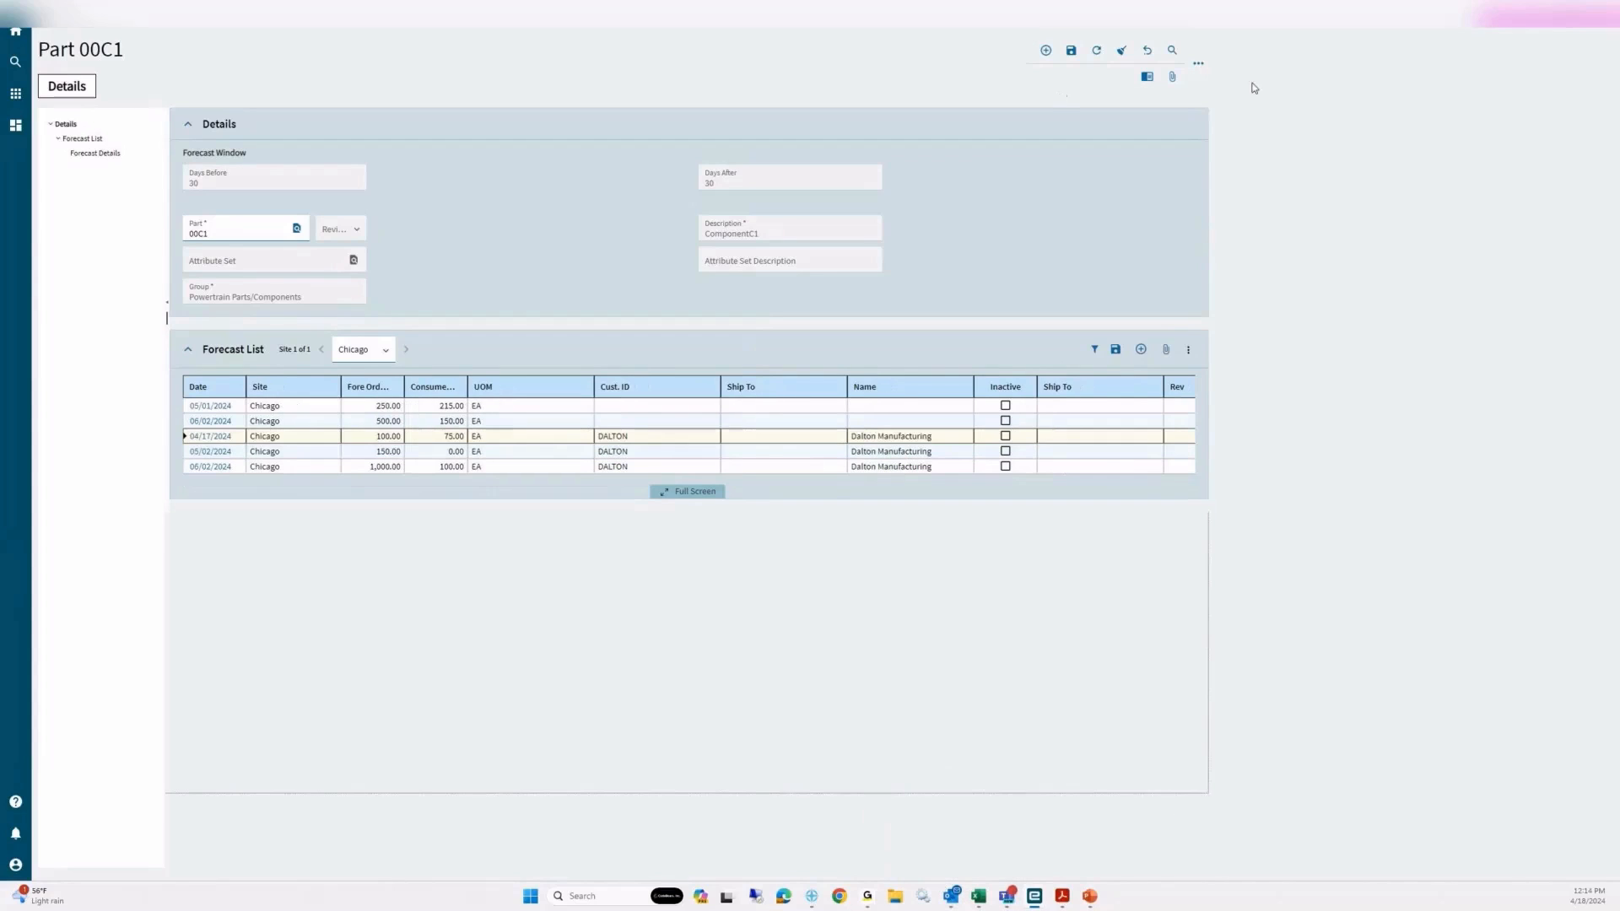
pyautogui.click(1199, 67)
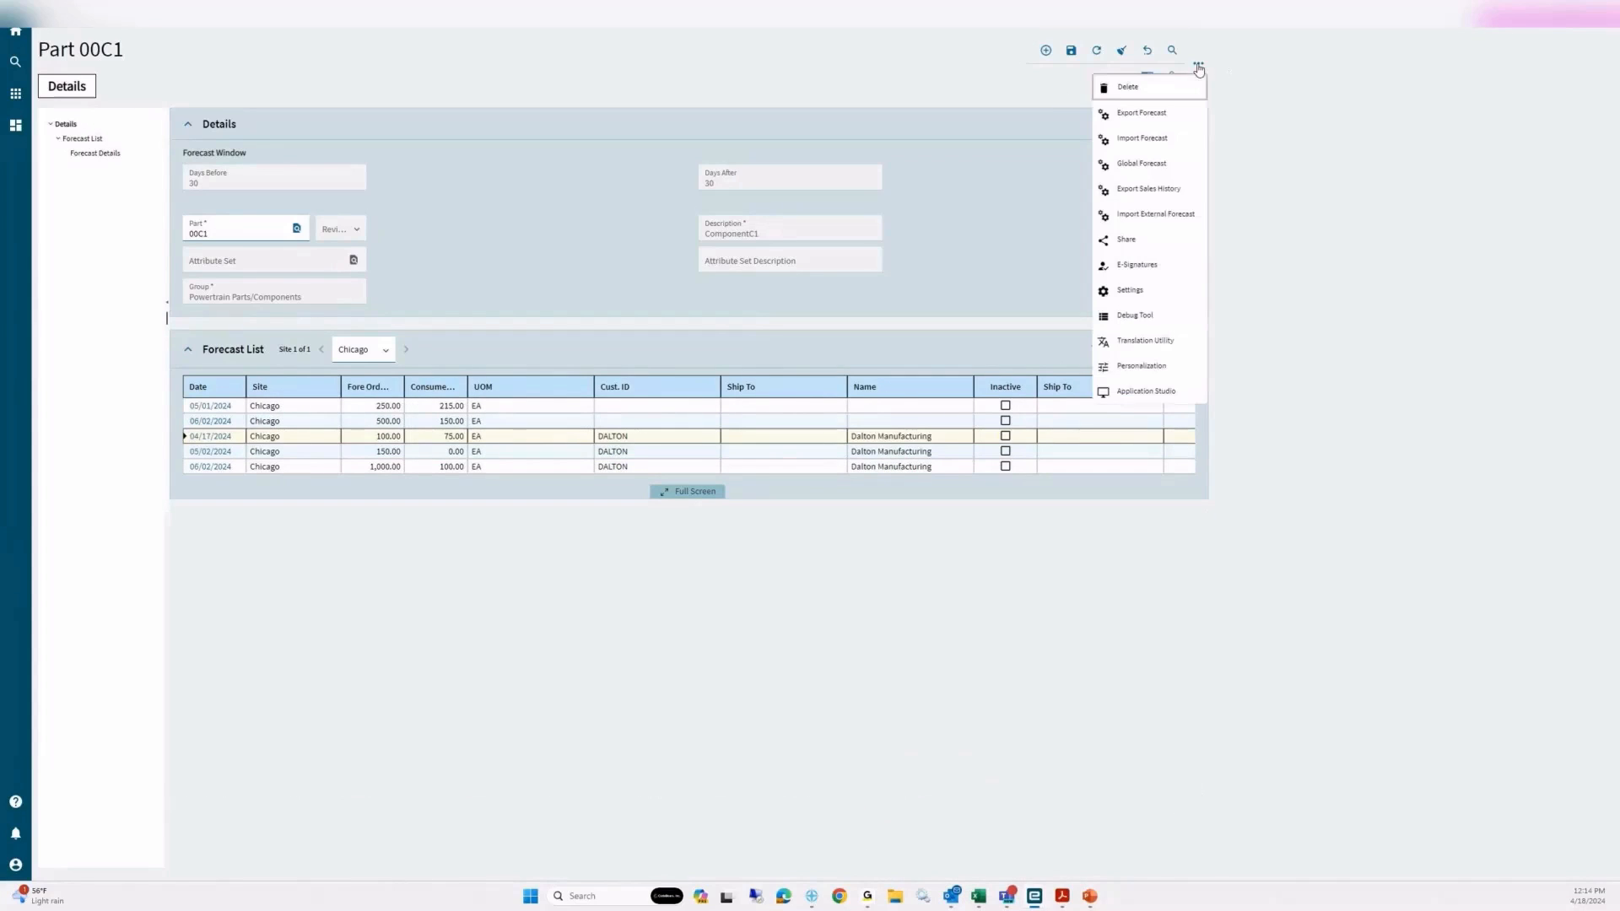
pyautogui.click(1132, 118)
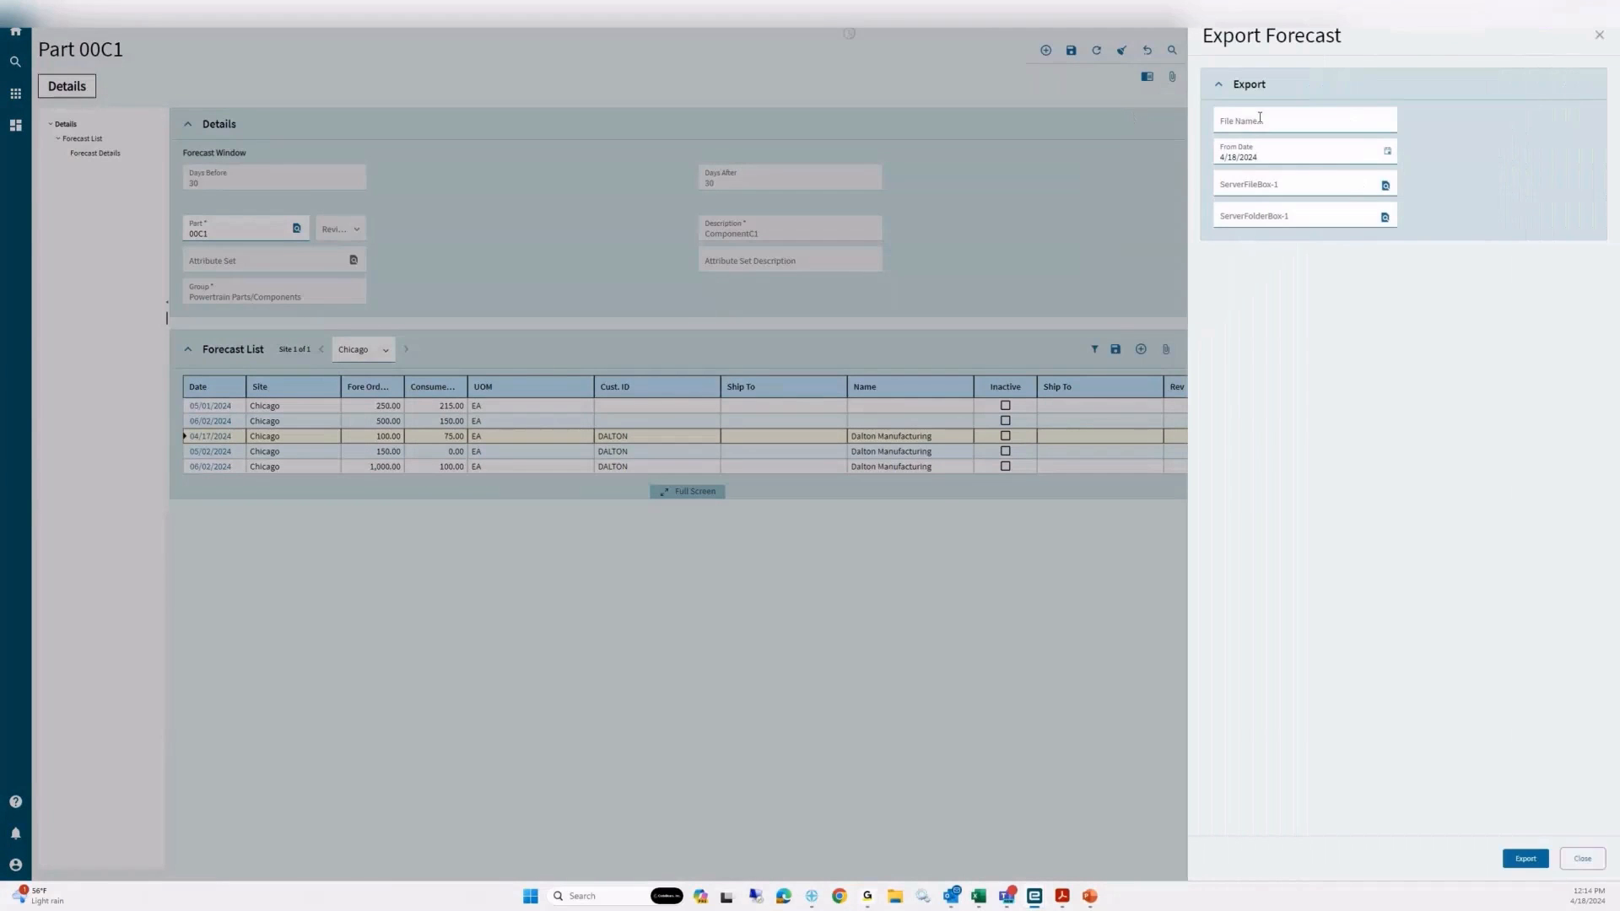
pyautogui.click(1259, 118)
pyautogui.write('eXPORT')
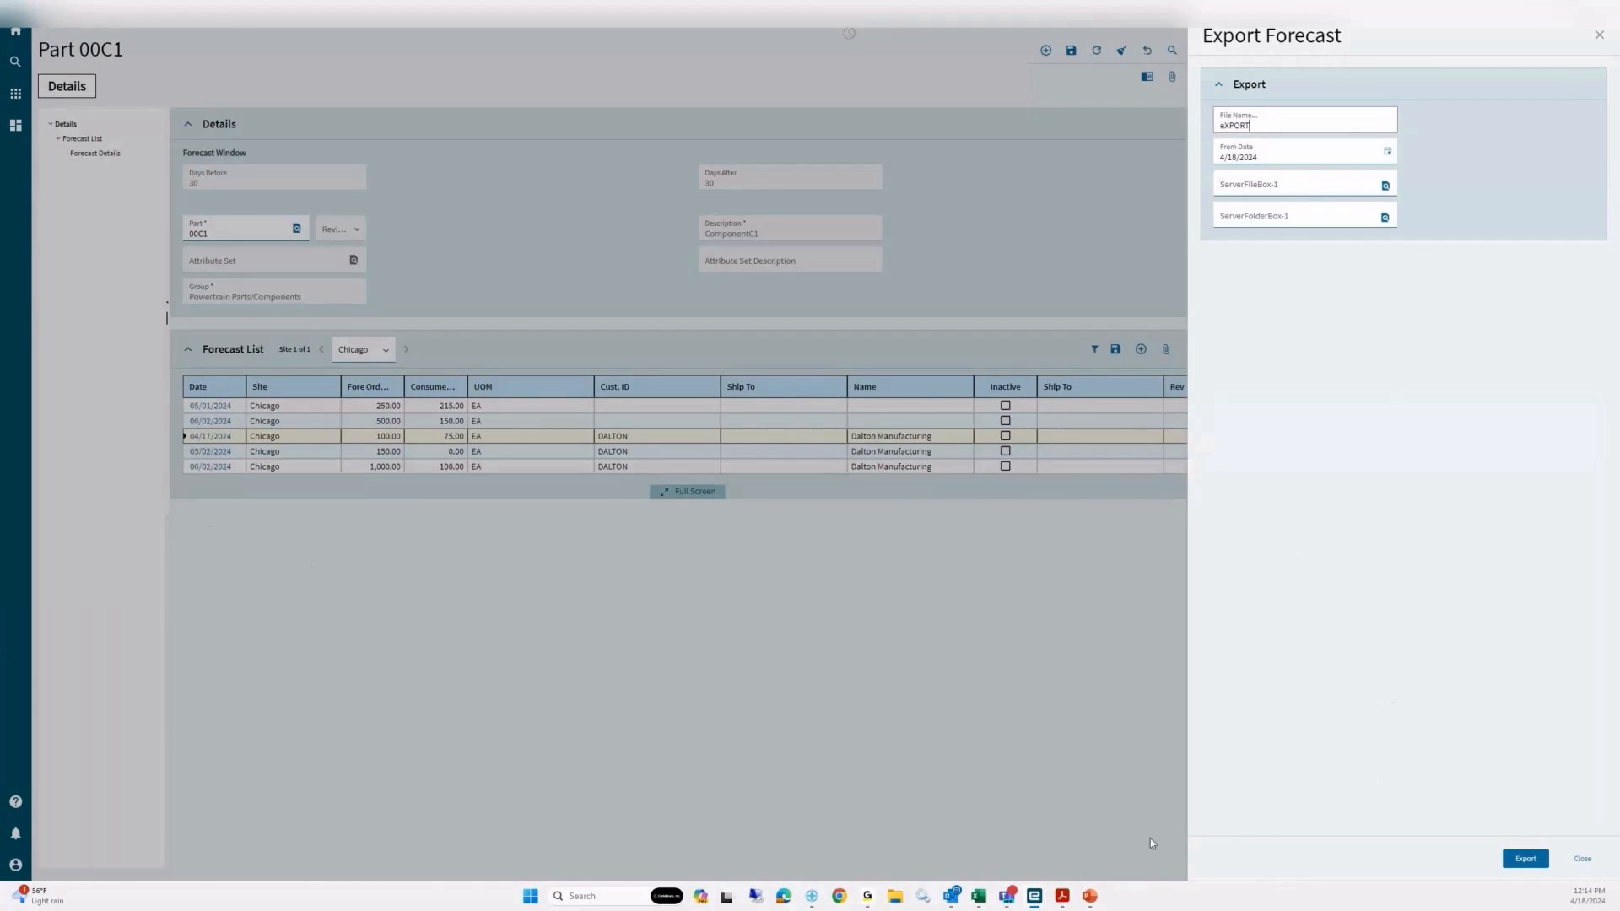
pyautogui.click(1524, 859)
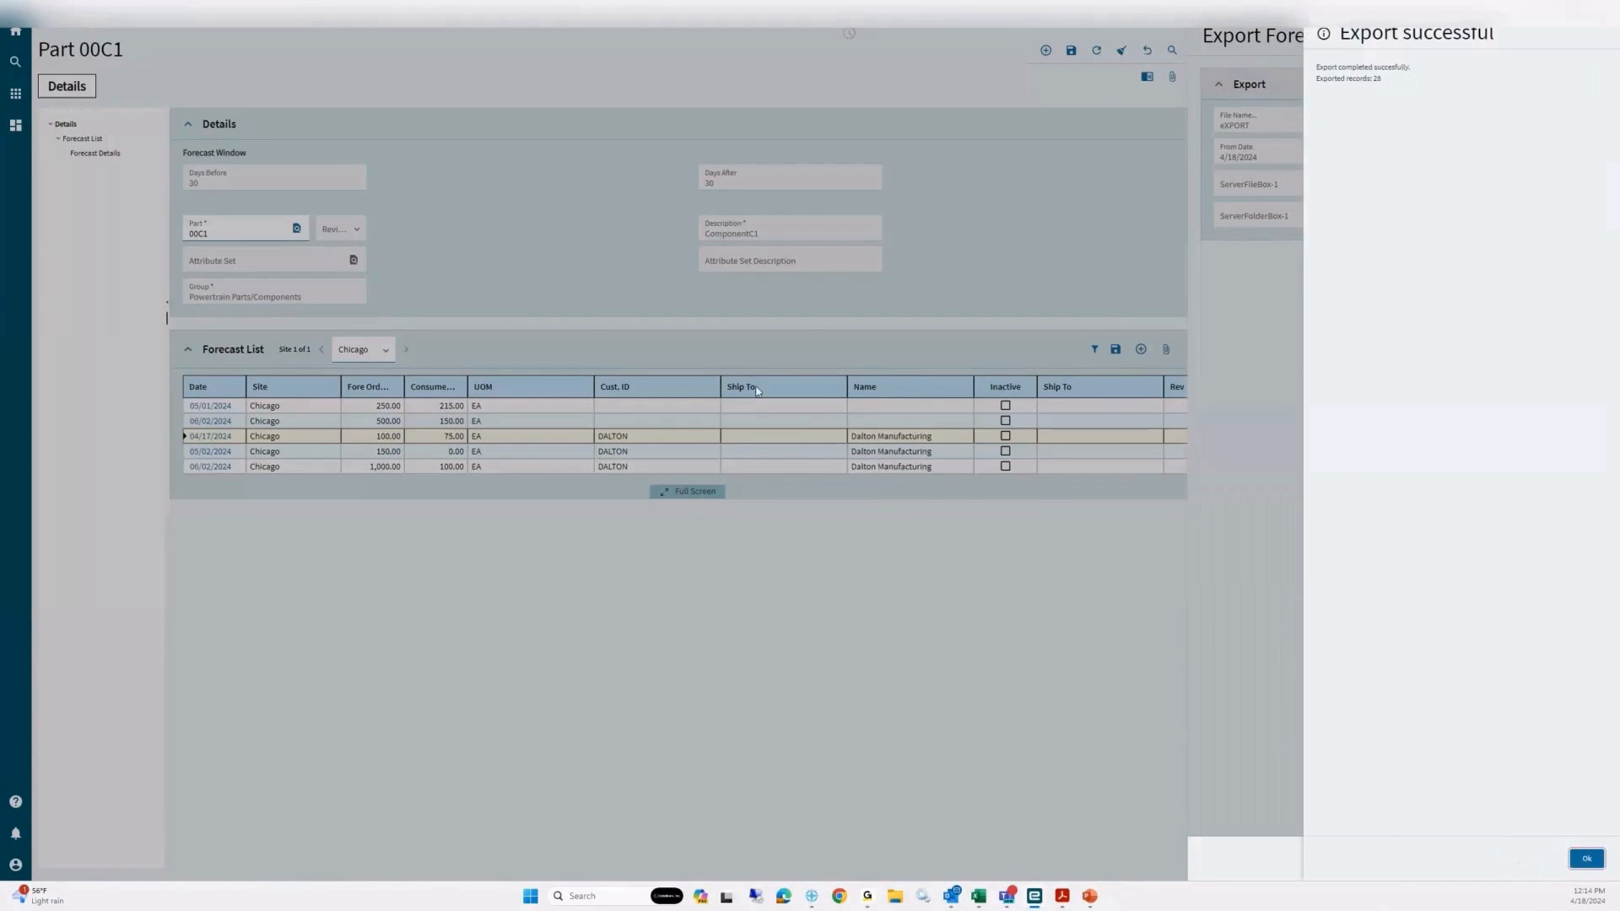
pyautogui.click(1586, 857)
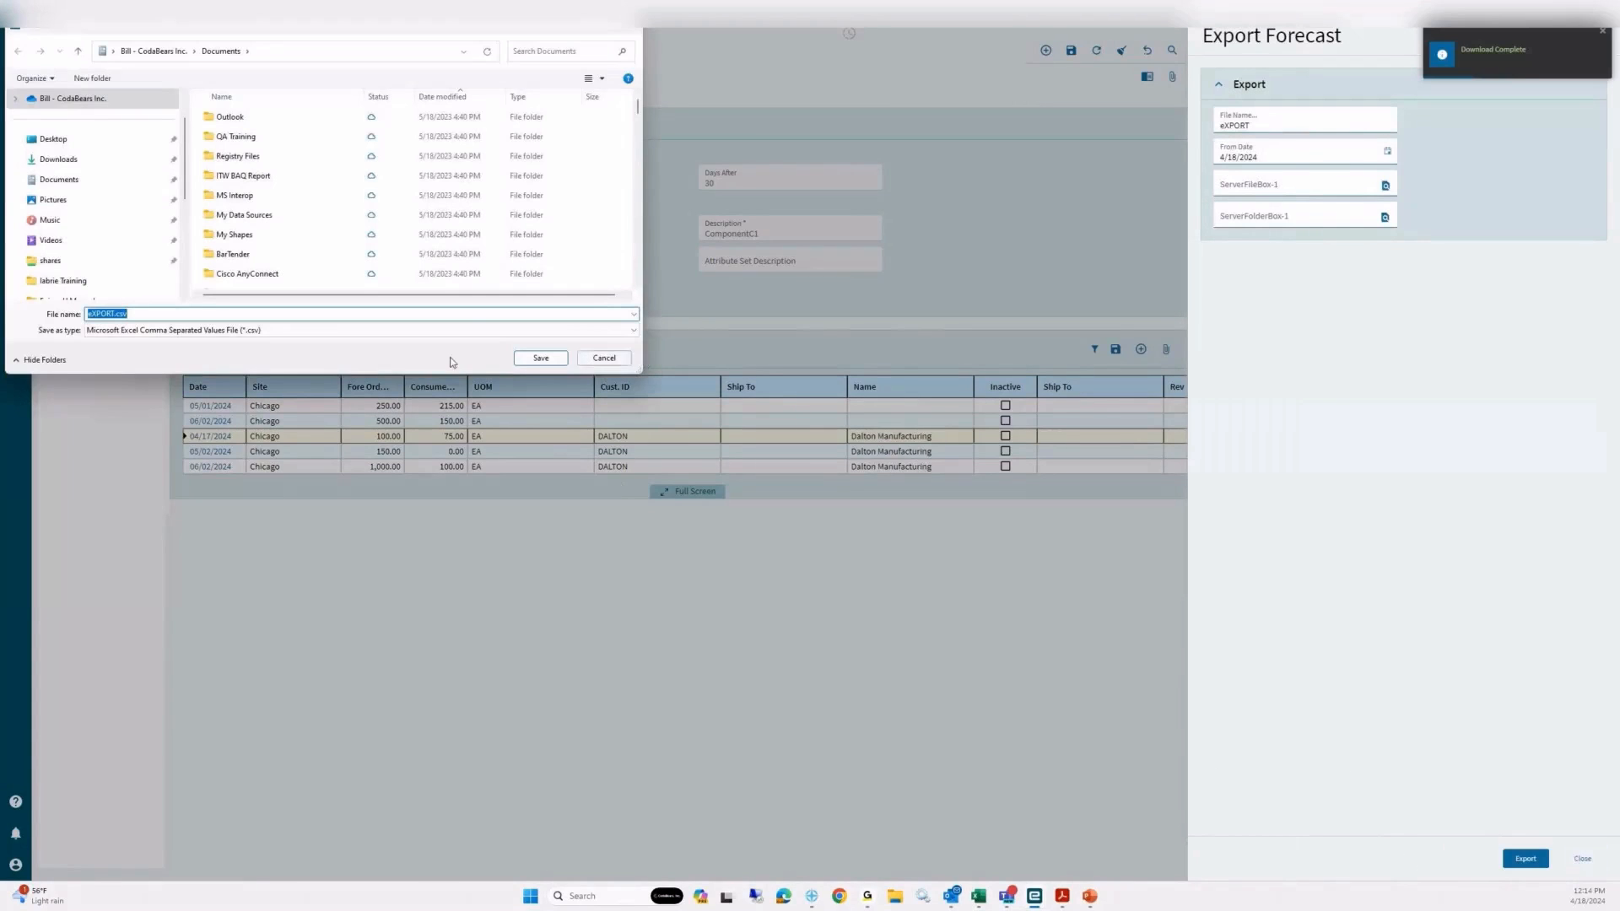
pyautogui.click(54, 139)
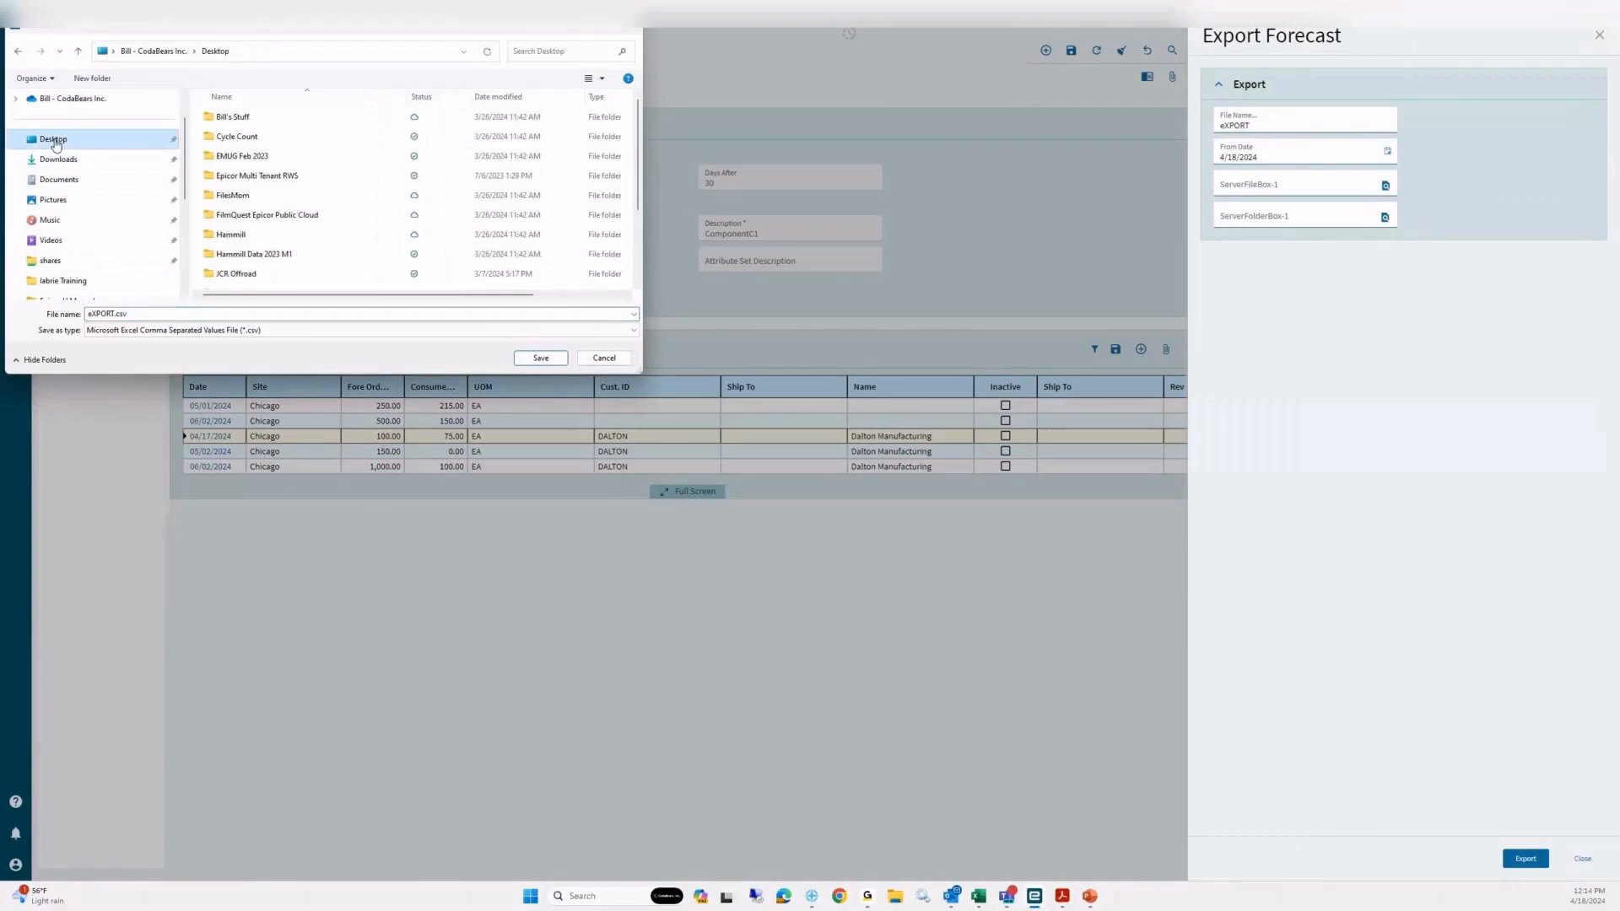
pyautogui.press('Return')
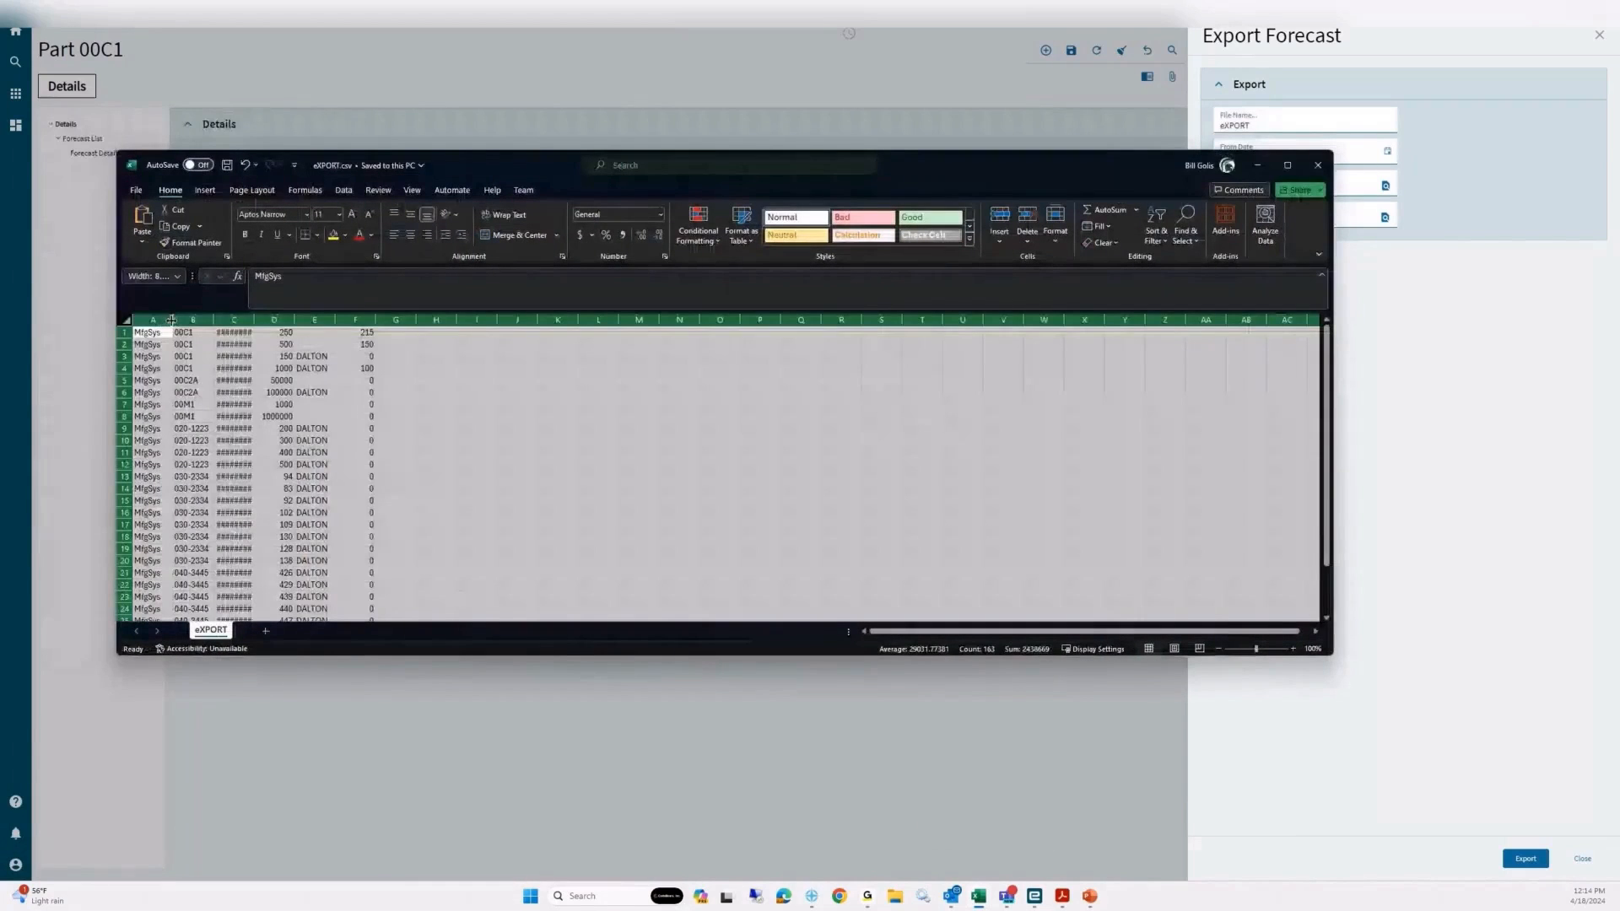
# Step: Auto-fit all columns of the exported eXPORT.csv worksheet in Excel and look through its rows
pyautogui.doubleClick(171, 319)
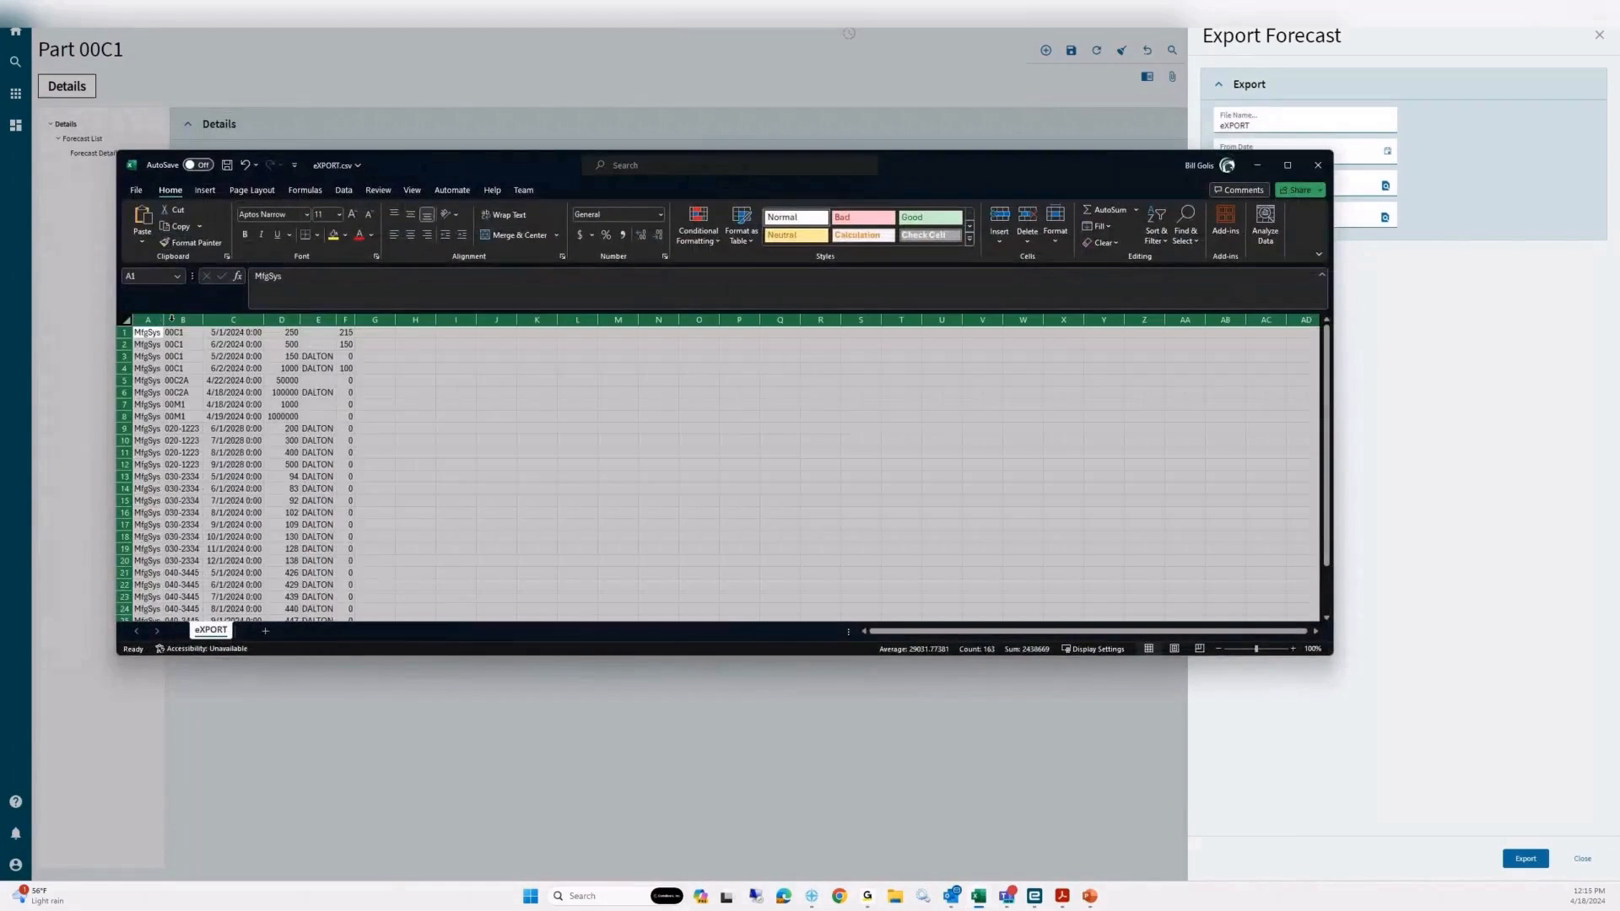
pyautogui.click(496, 440)
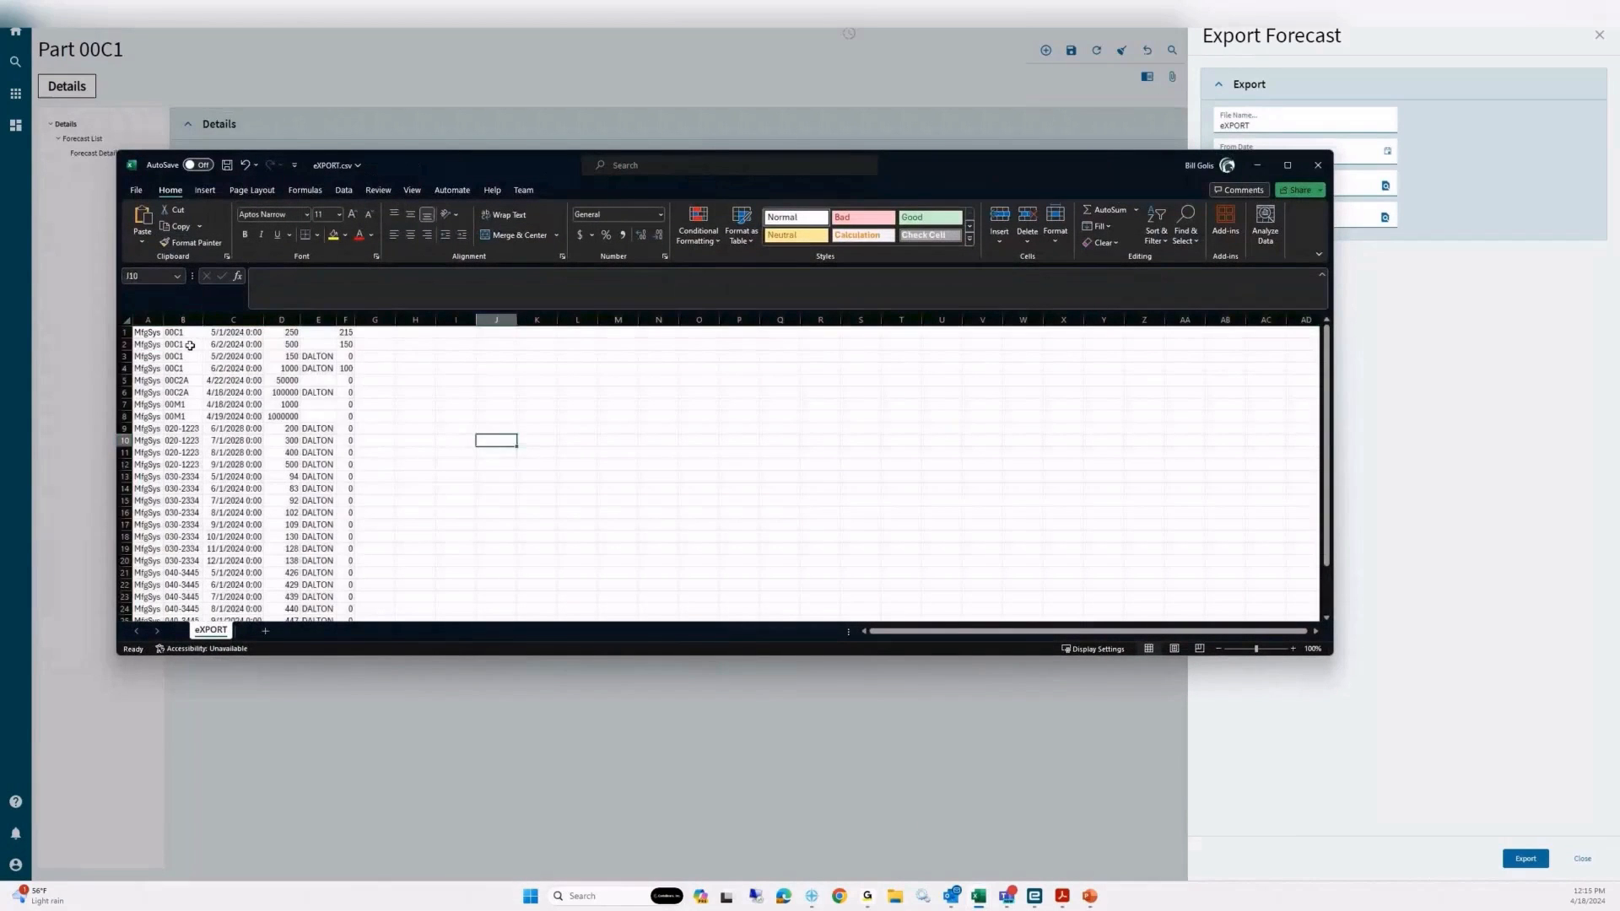
pyautogui.scroll(-3, 184, 530)
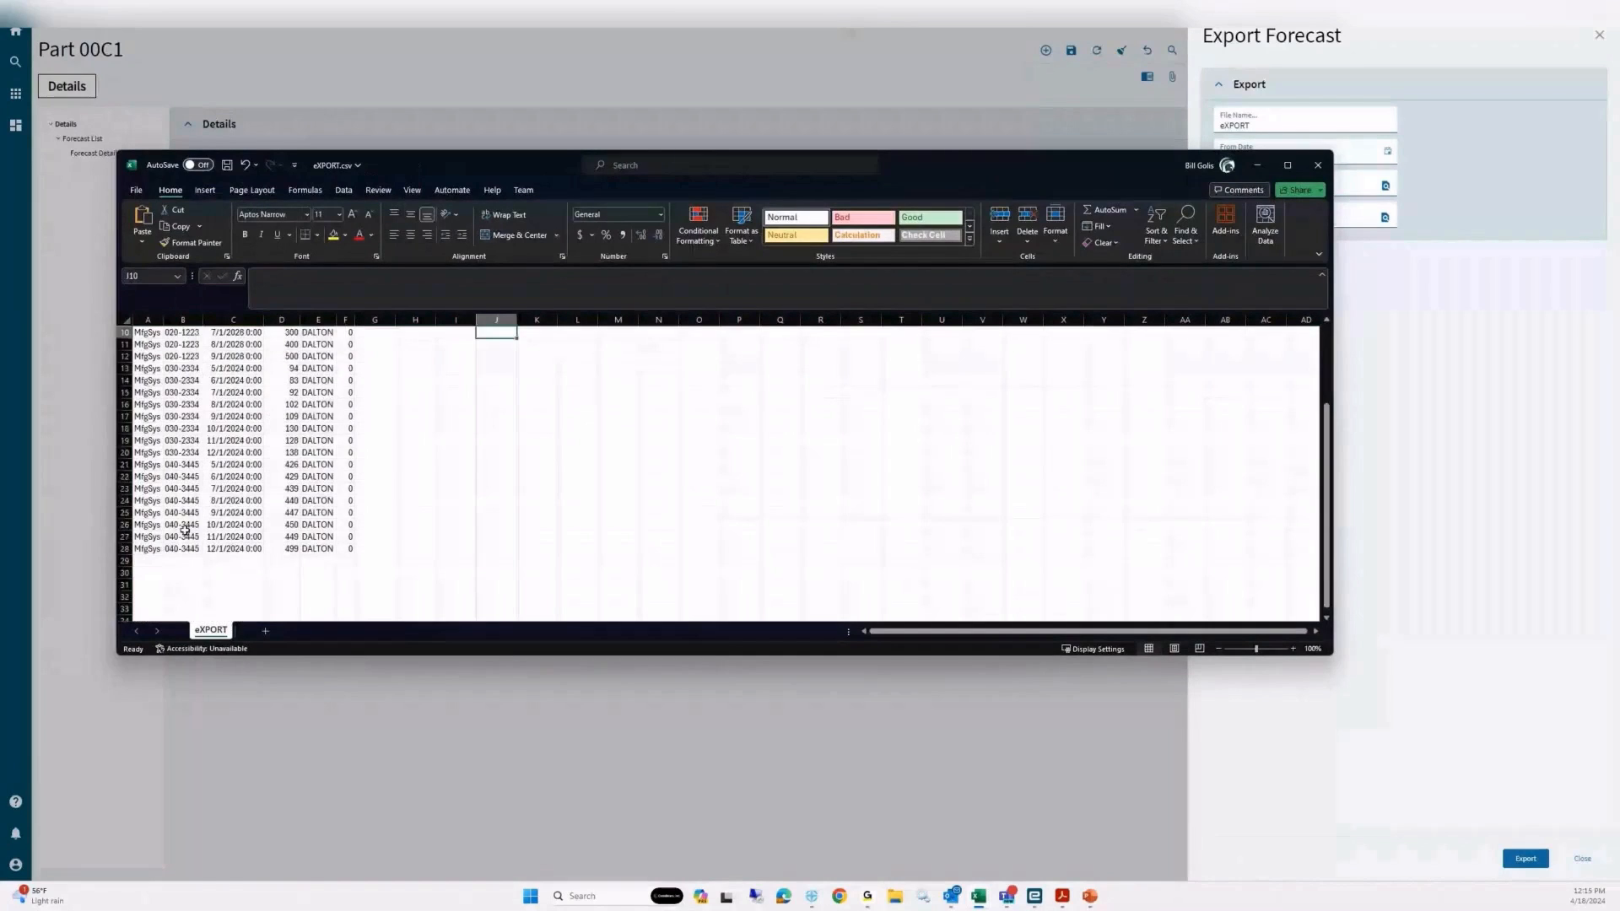
pyautogui.scroll(3, 185, 530)
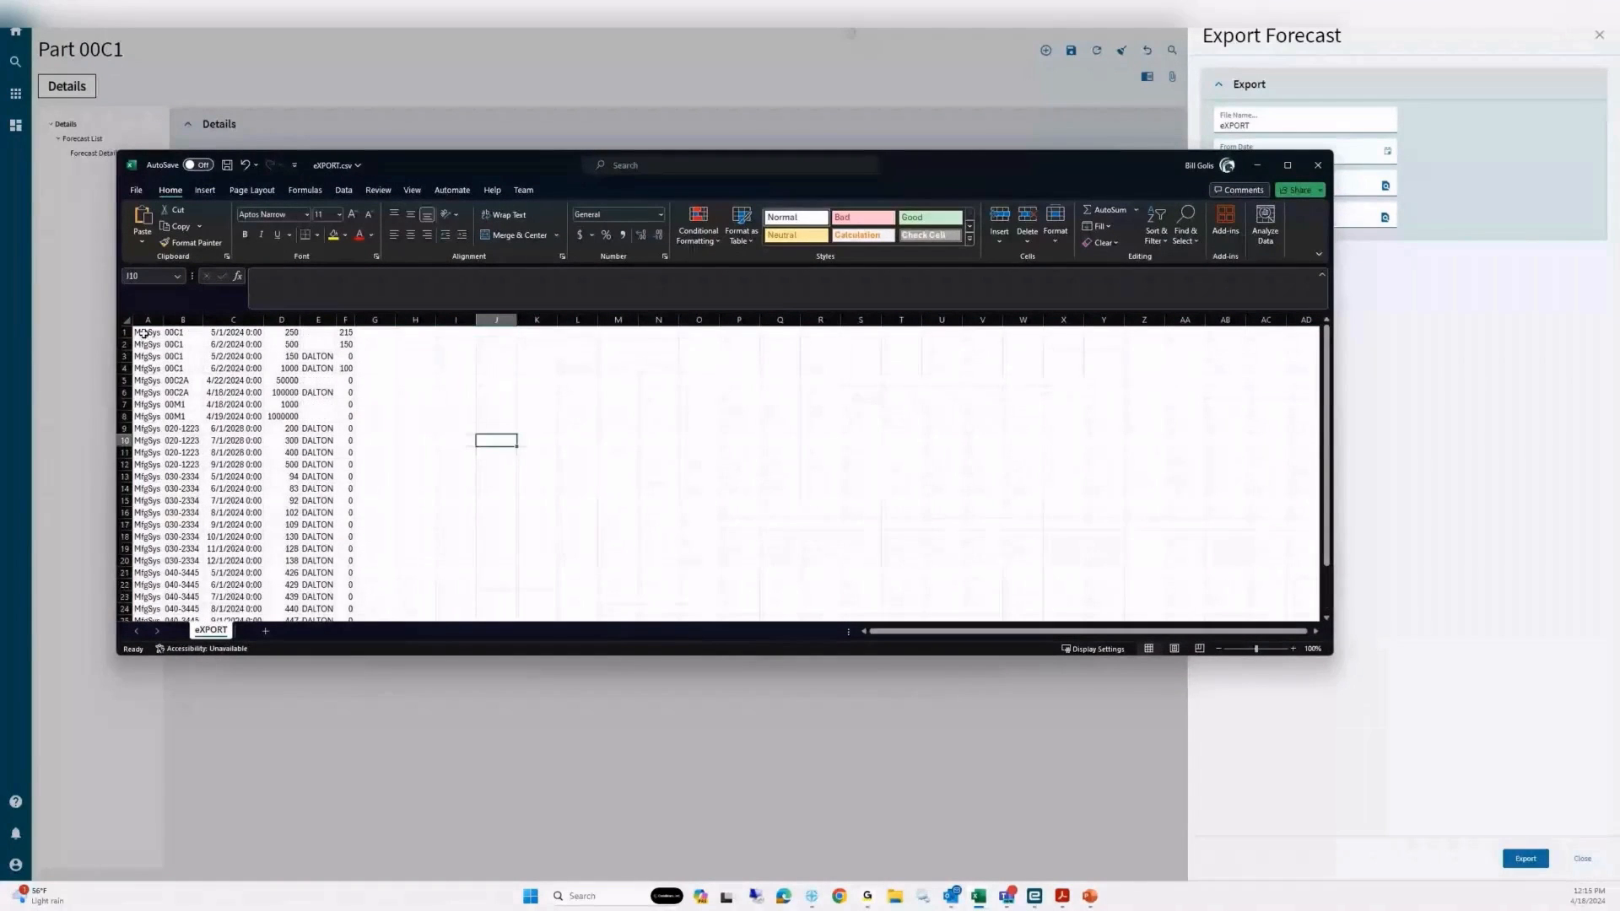
# Step: Examine the first exported row's site, date, quantity, consumed and customer cells, and return to the forecast with the export panel closed
pyautogui.click(143, 333)
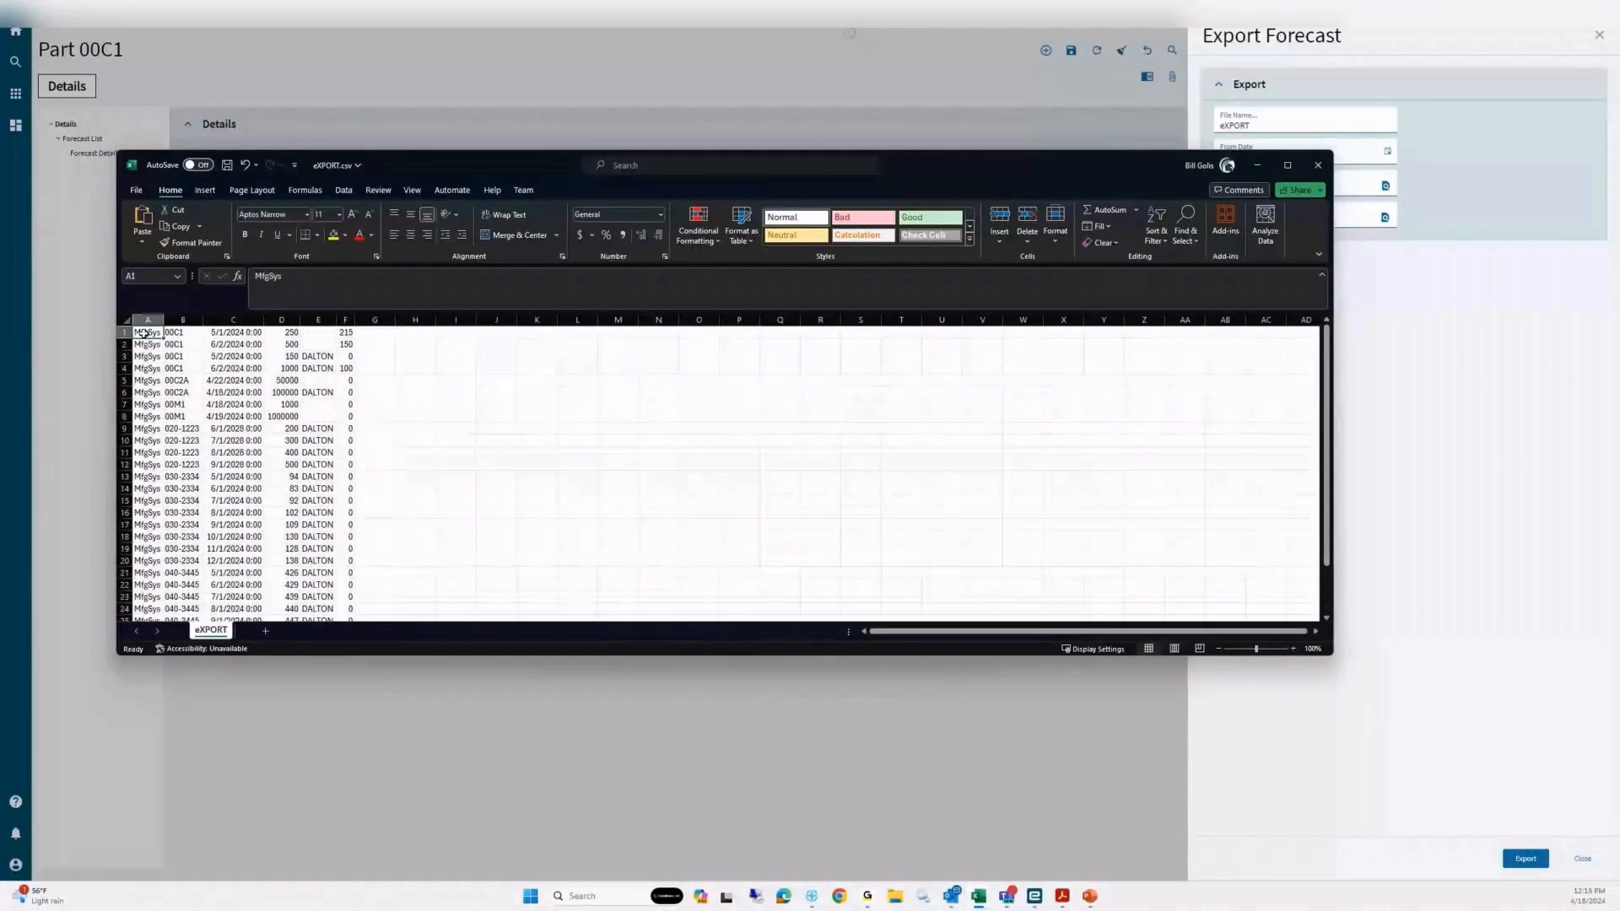
pyautogui.click(221, 333)
pyautogui.click(279, 332)
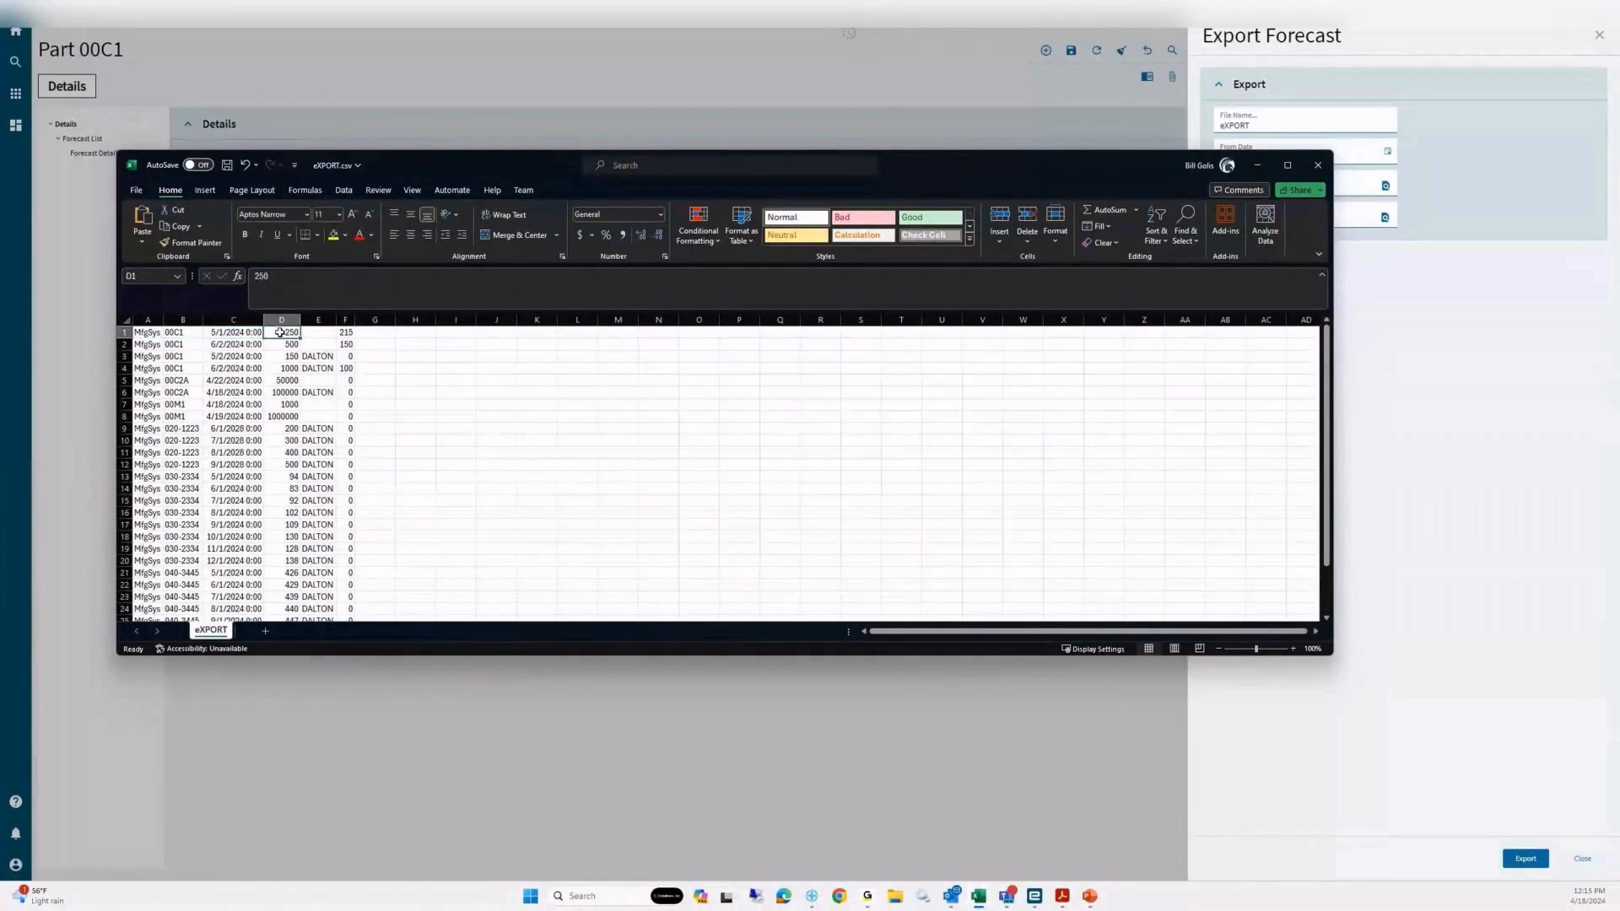
pyautogui.click(347, 332)
pyautogui.click(313, 331)
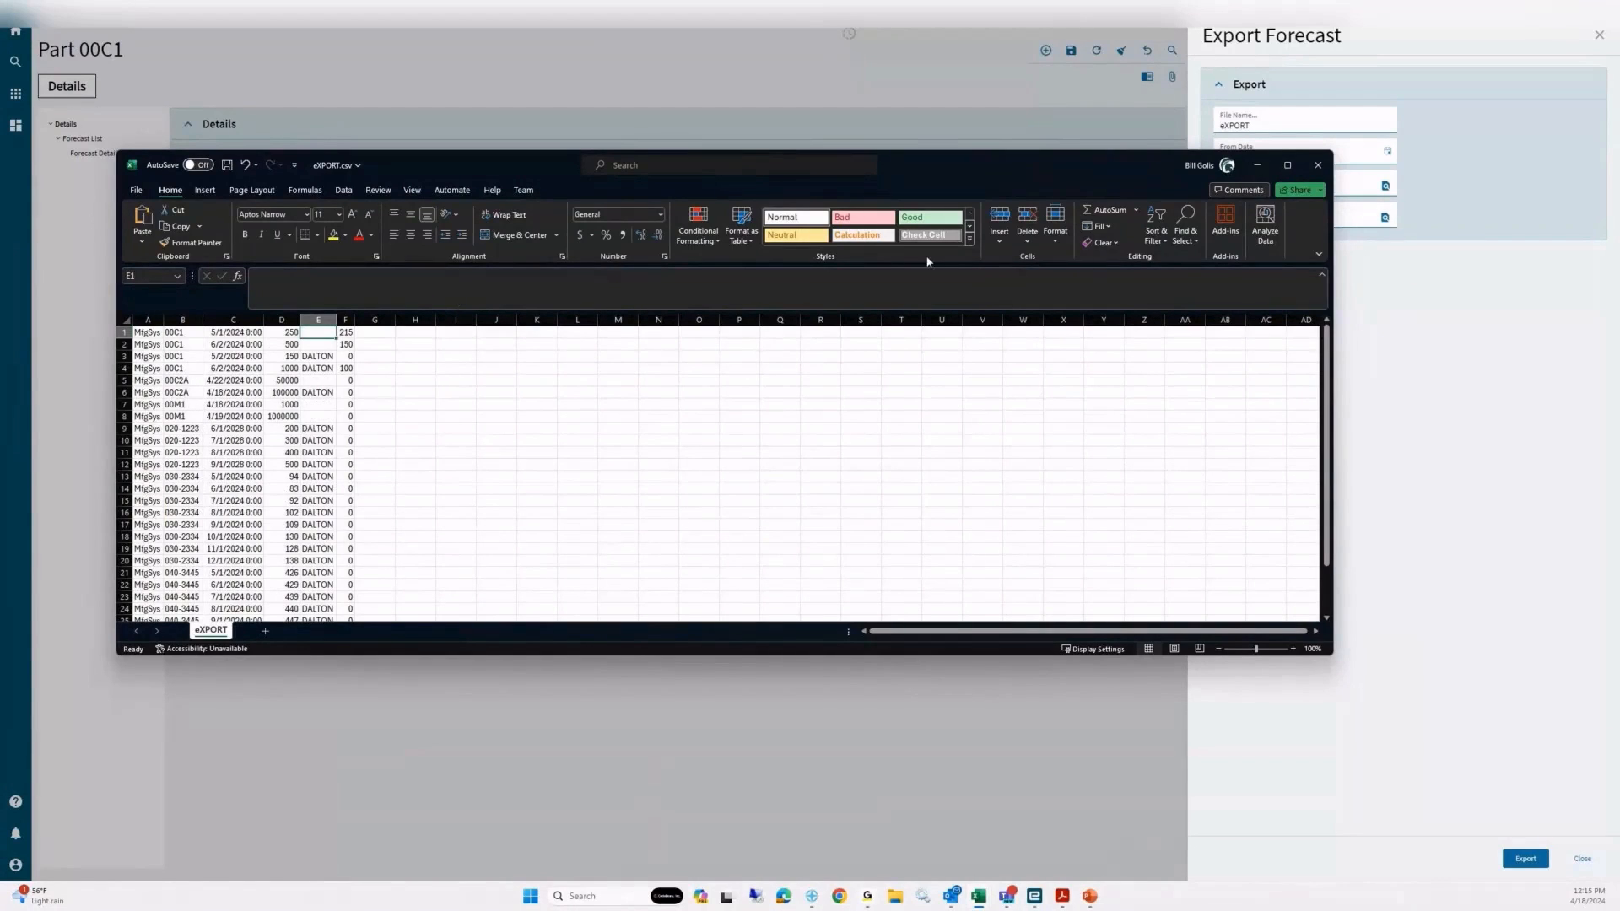
pyautogui.click(1254, 169)
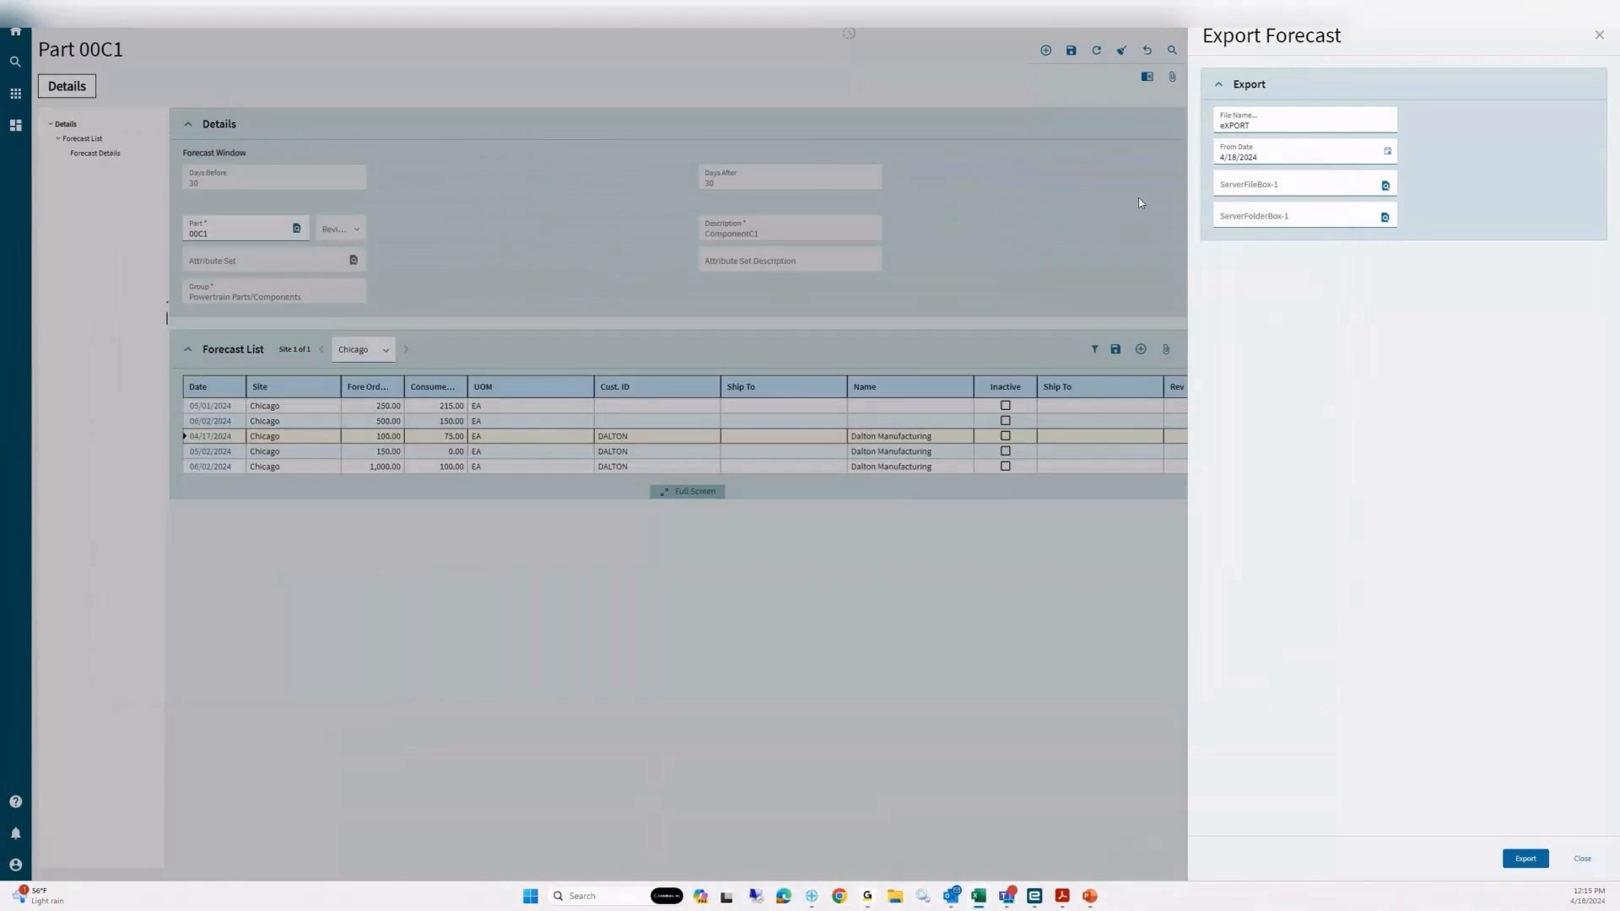
pyautogui.click(289, 597)
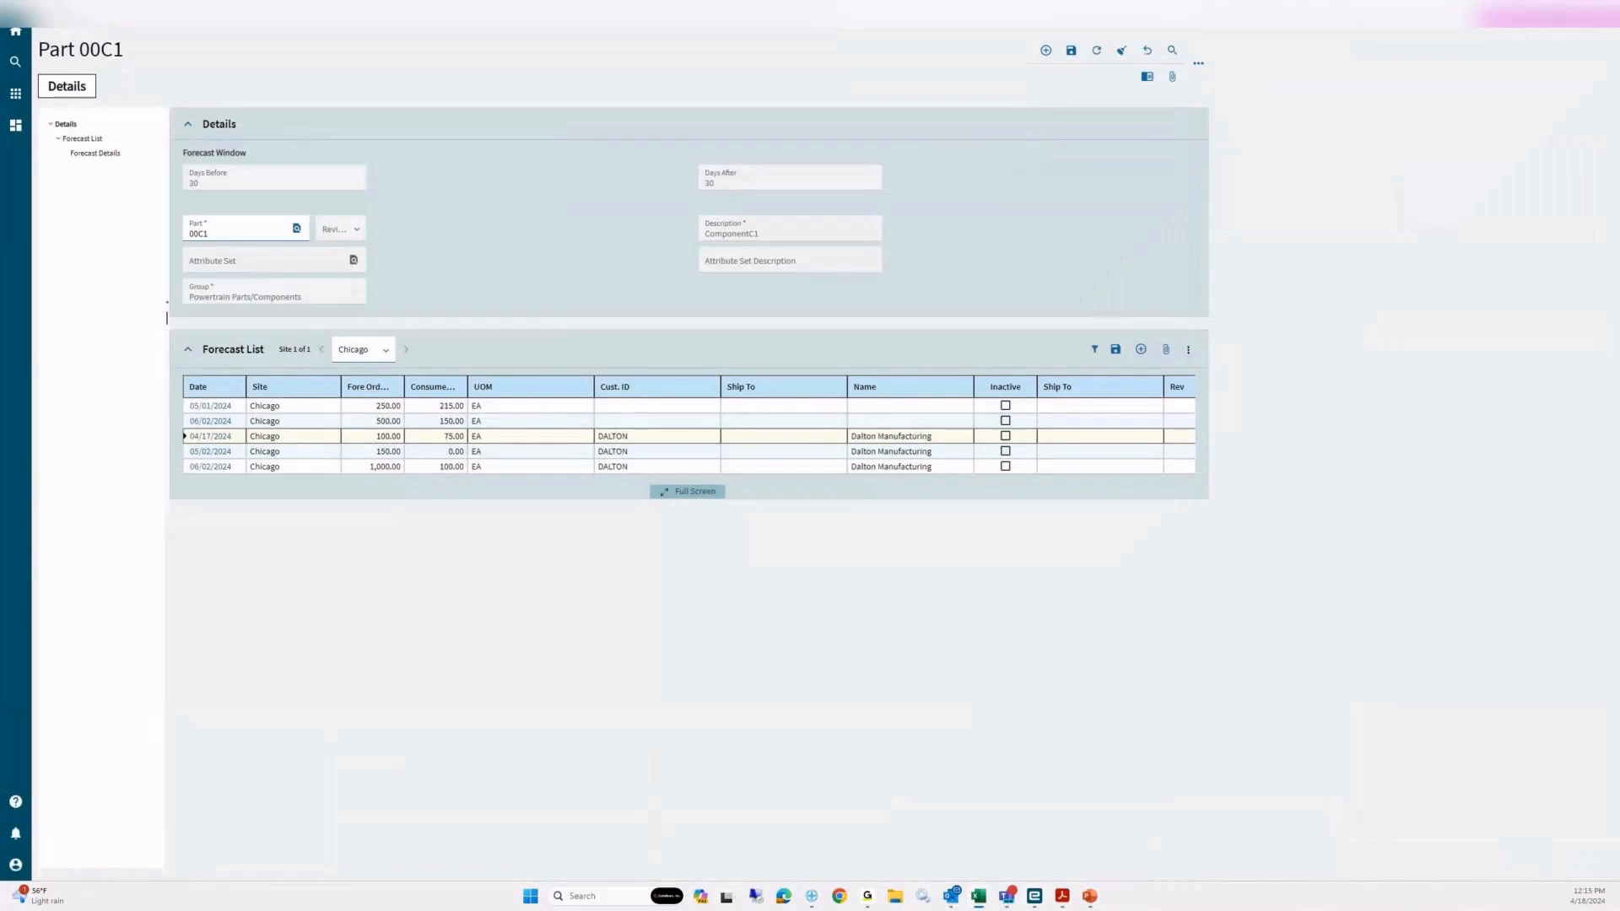
# Step: Copy all Forecast List rows of part 00C1 with their labels
pyautogui.moveTo(0, 734); pyautogui.dragTo(1462, 344)
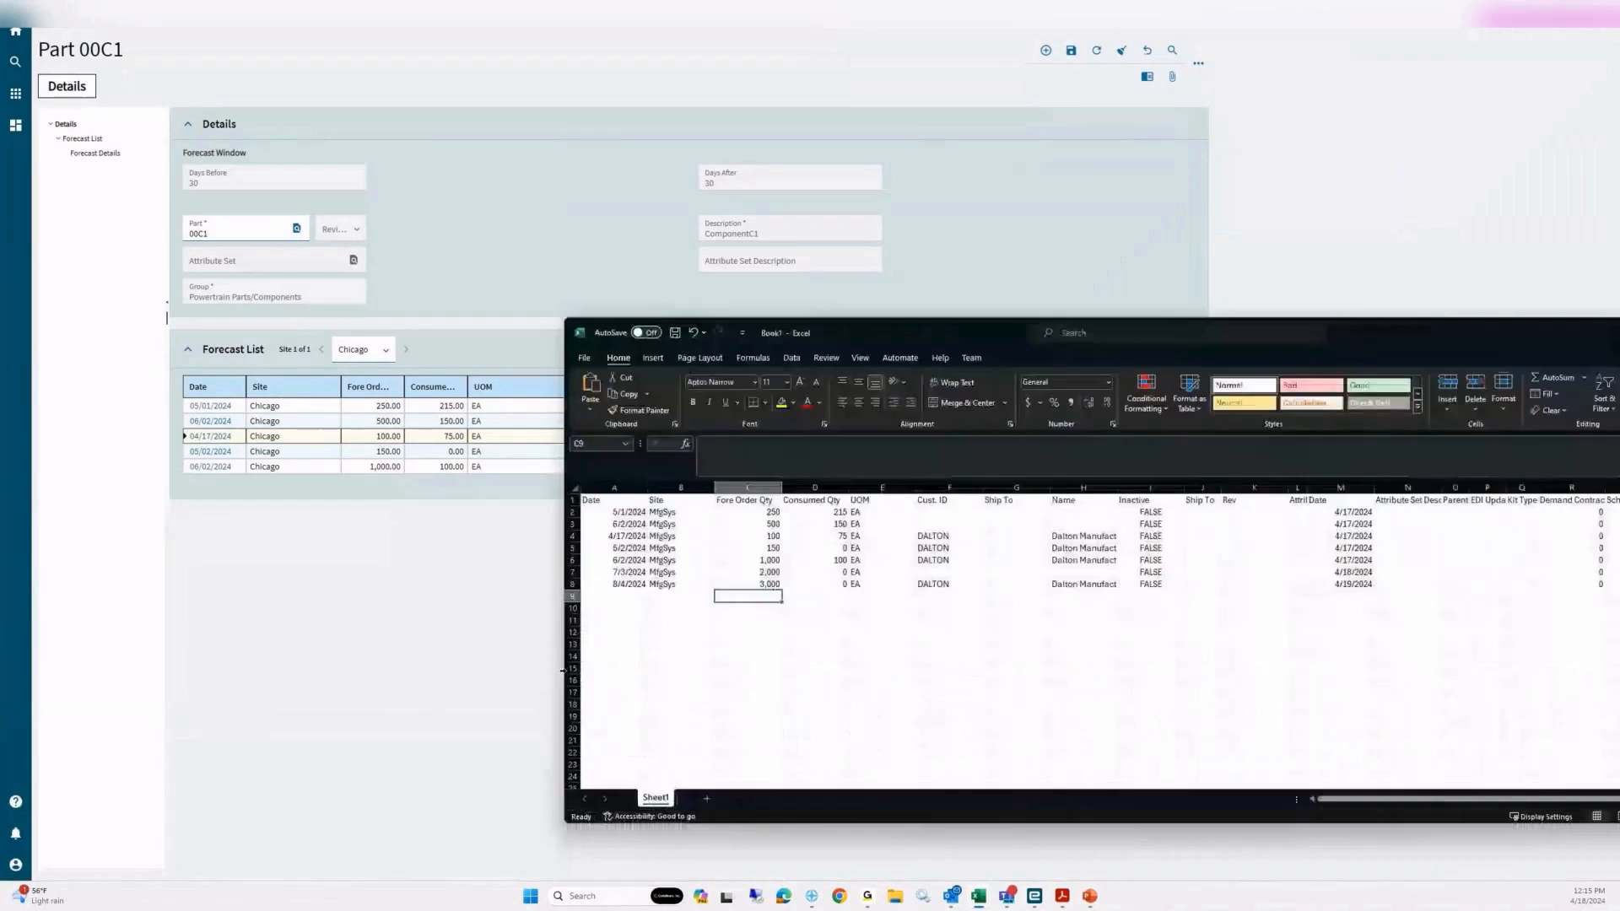
pyautogui.rightClick(300, 395)
pyautogui.moveTo(350, 453)
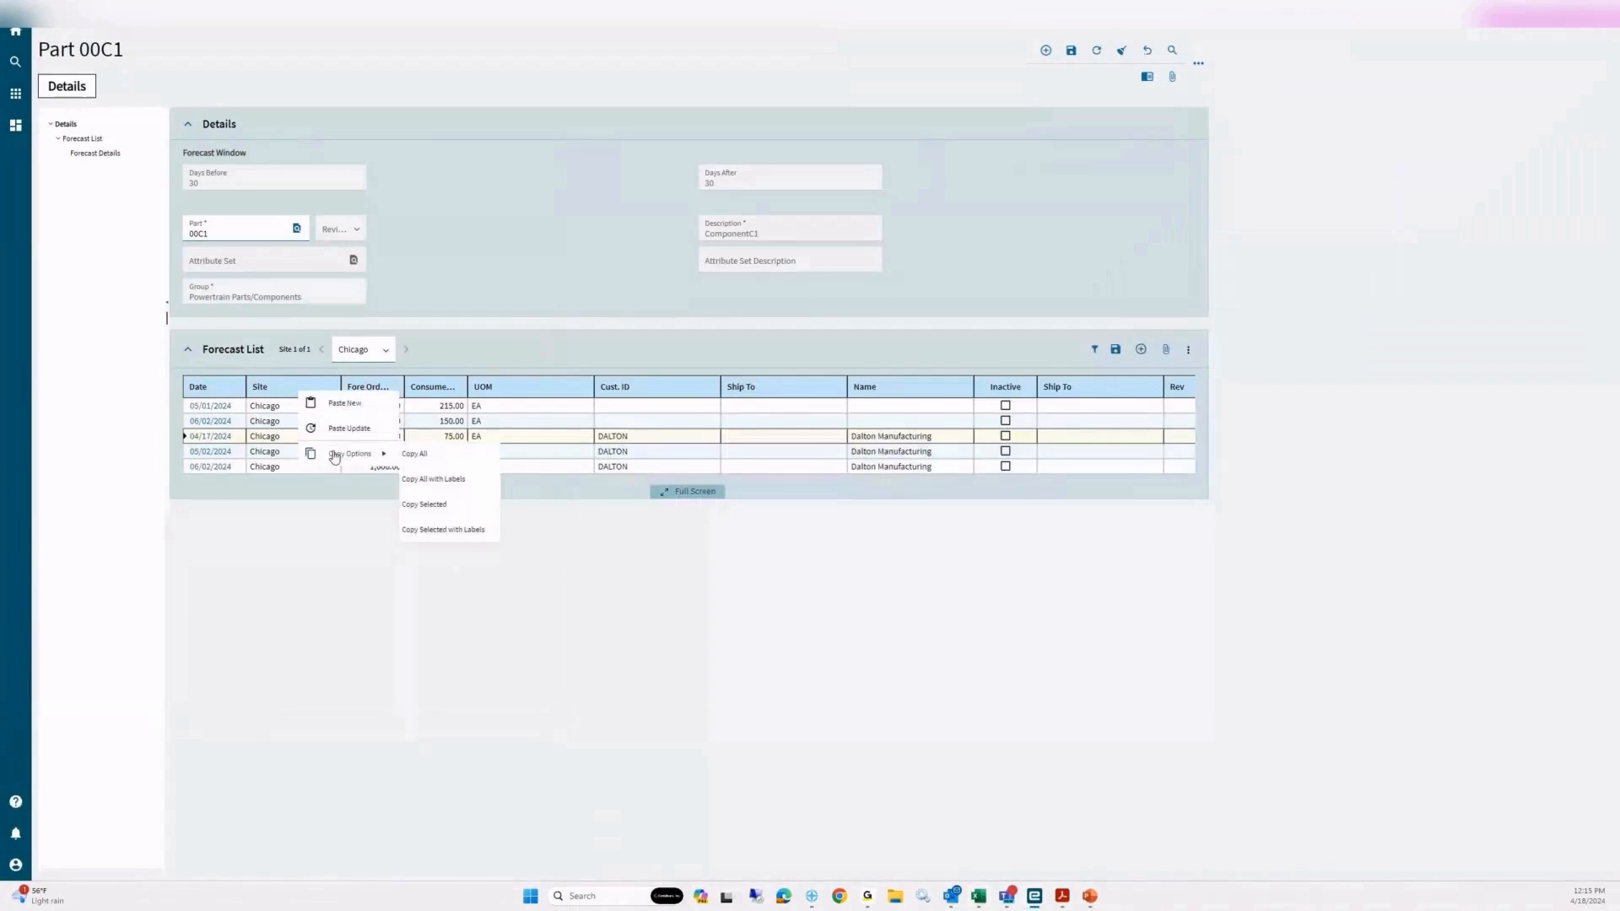
pyautogui.click(463, 482)
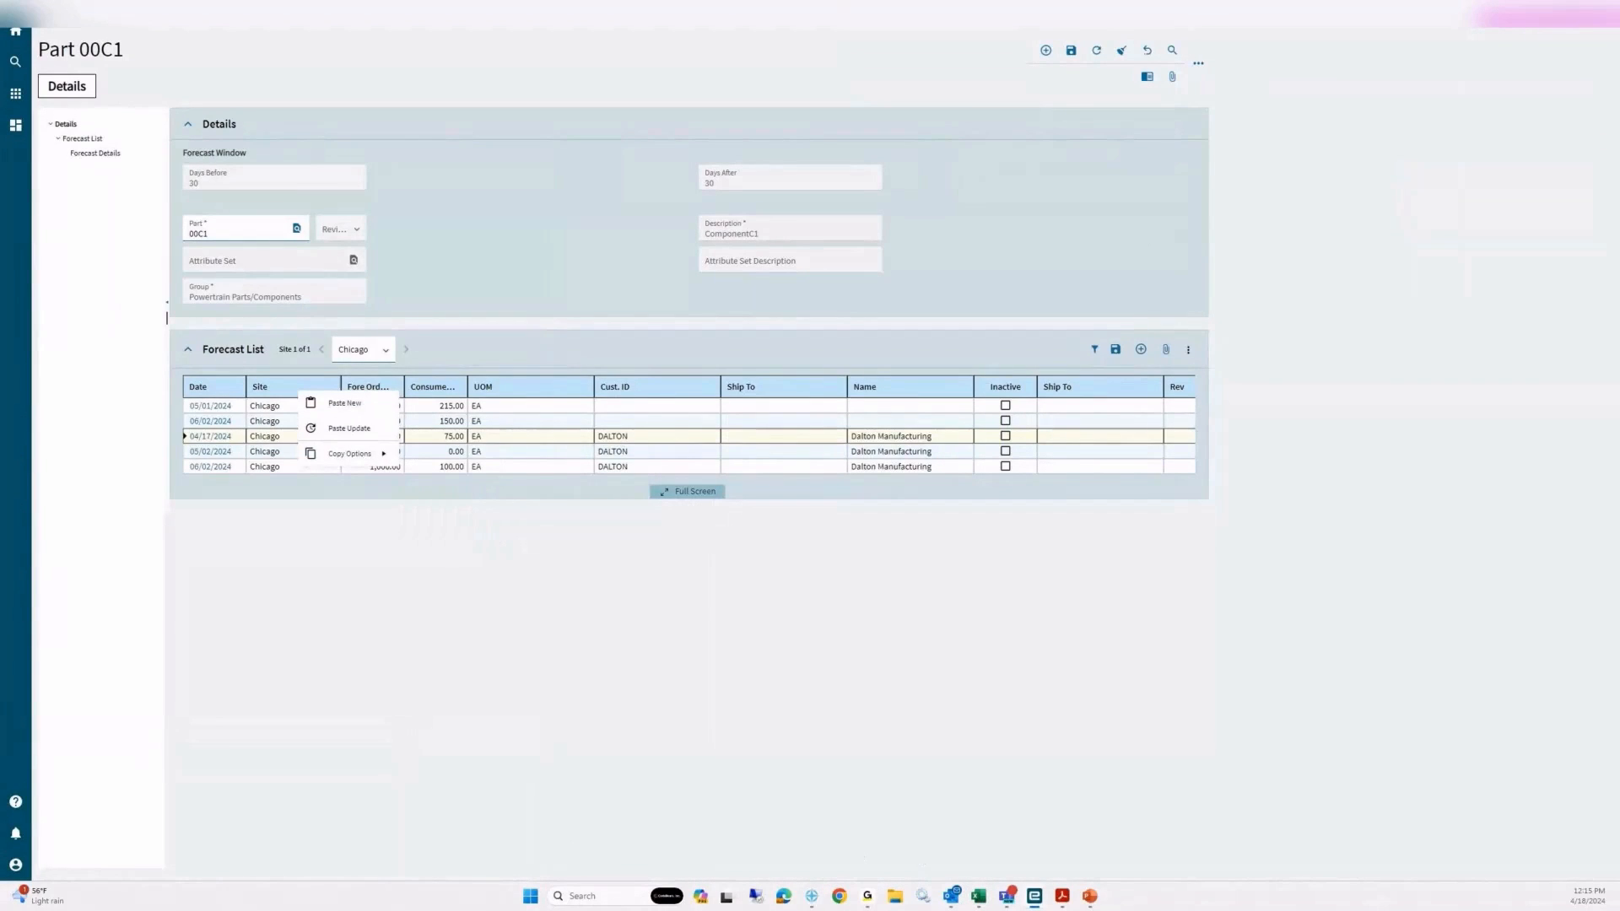
# Step: In the Excel workbook Book1, review the dates, quantities and customers of the added 7/3/2024 and 8/4/2024 forecast rows
pyautogui.click(979, 896)
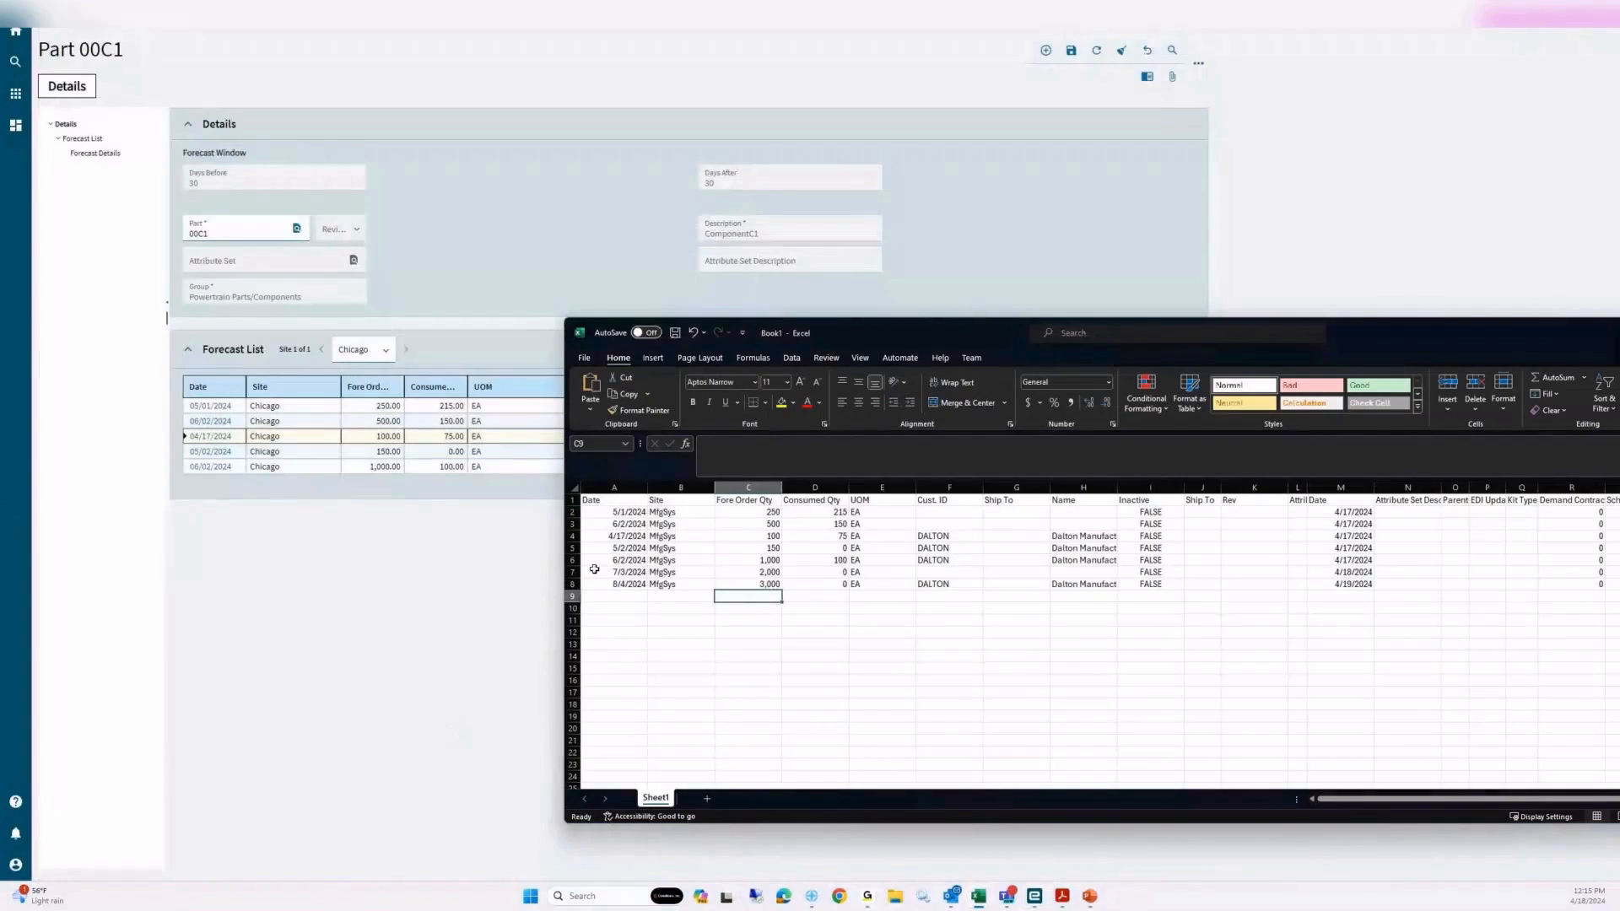
pyautogui.moveTo(599, 567); pyautogui.dragTo(609, 584)
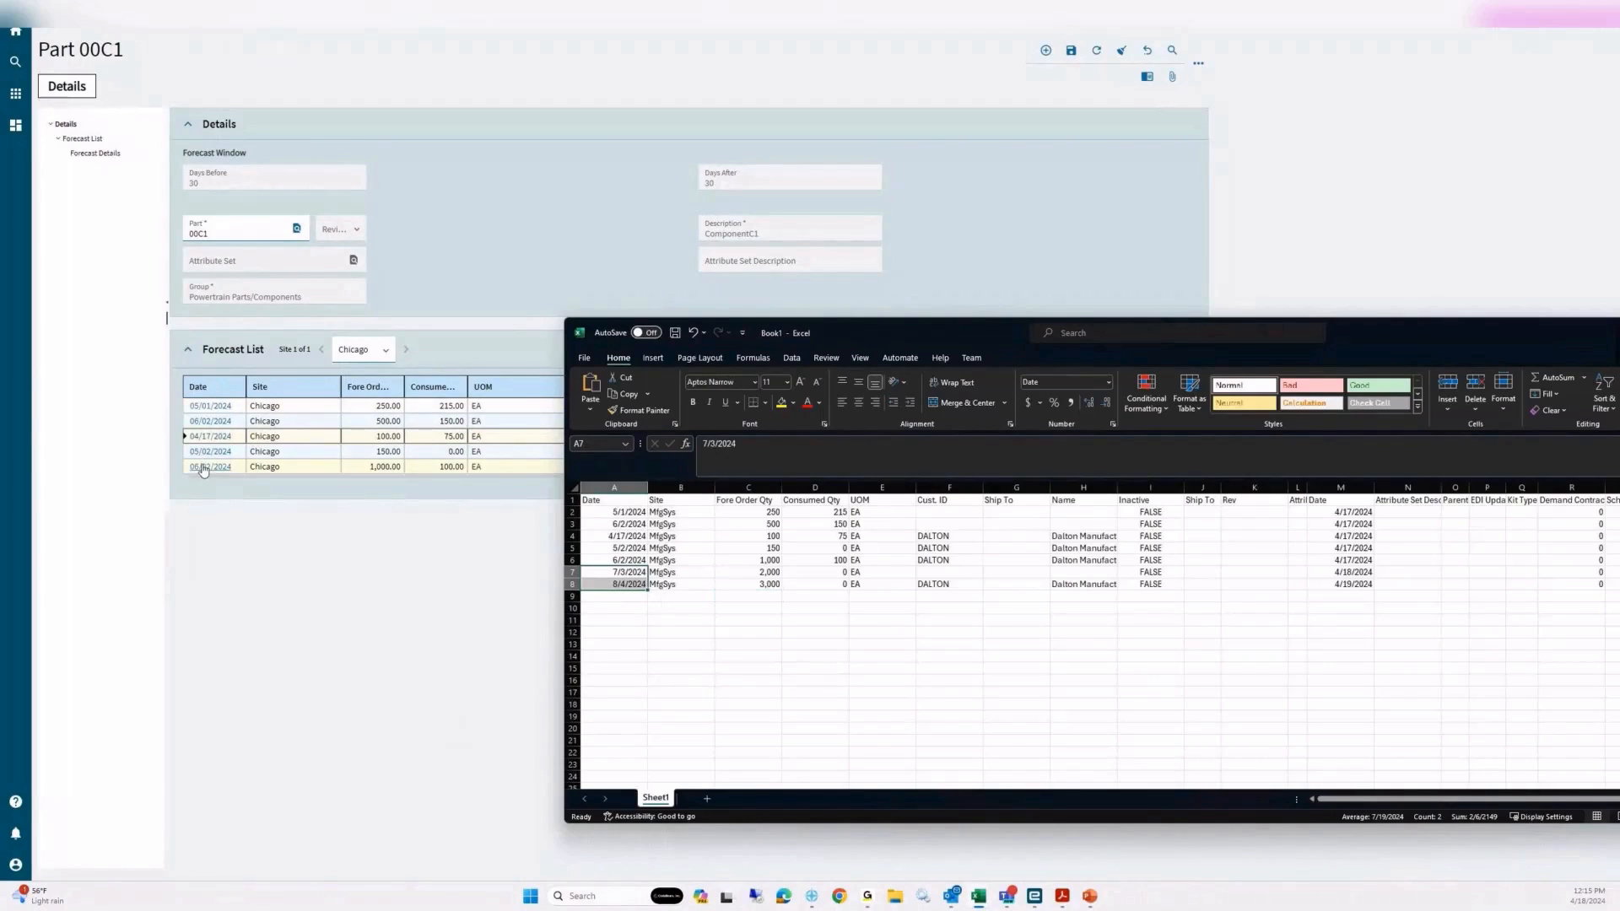
pyautogui.click(749, 573)
pyautogui.click(752, 584)
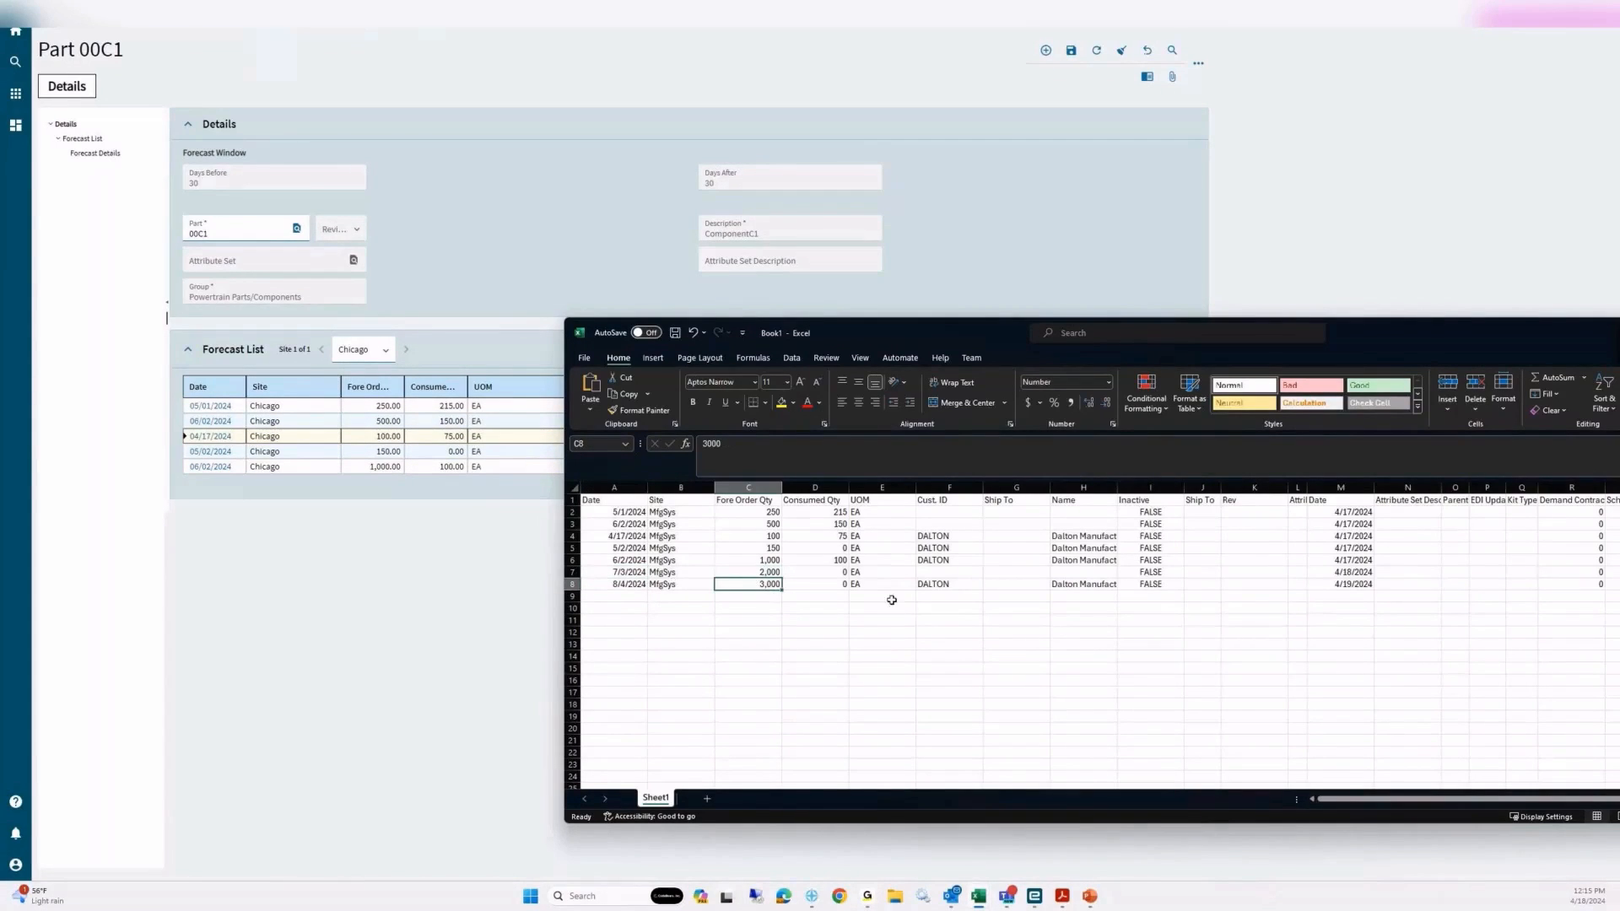
pyautogui.click(939, 582)
pyautogui.click(940, 573)
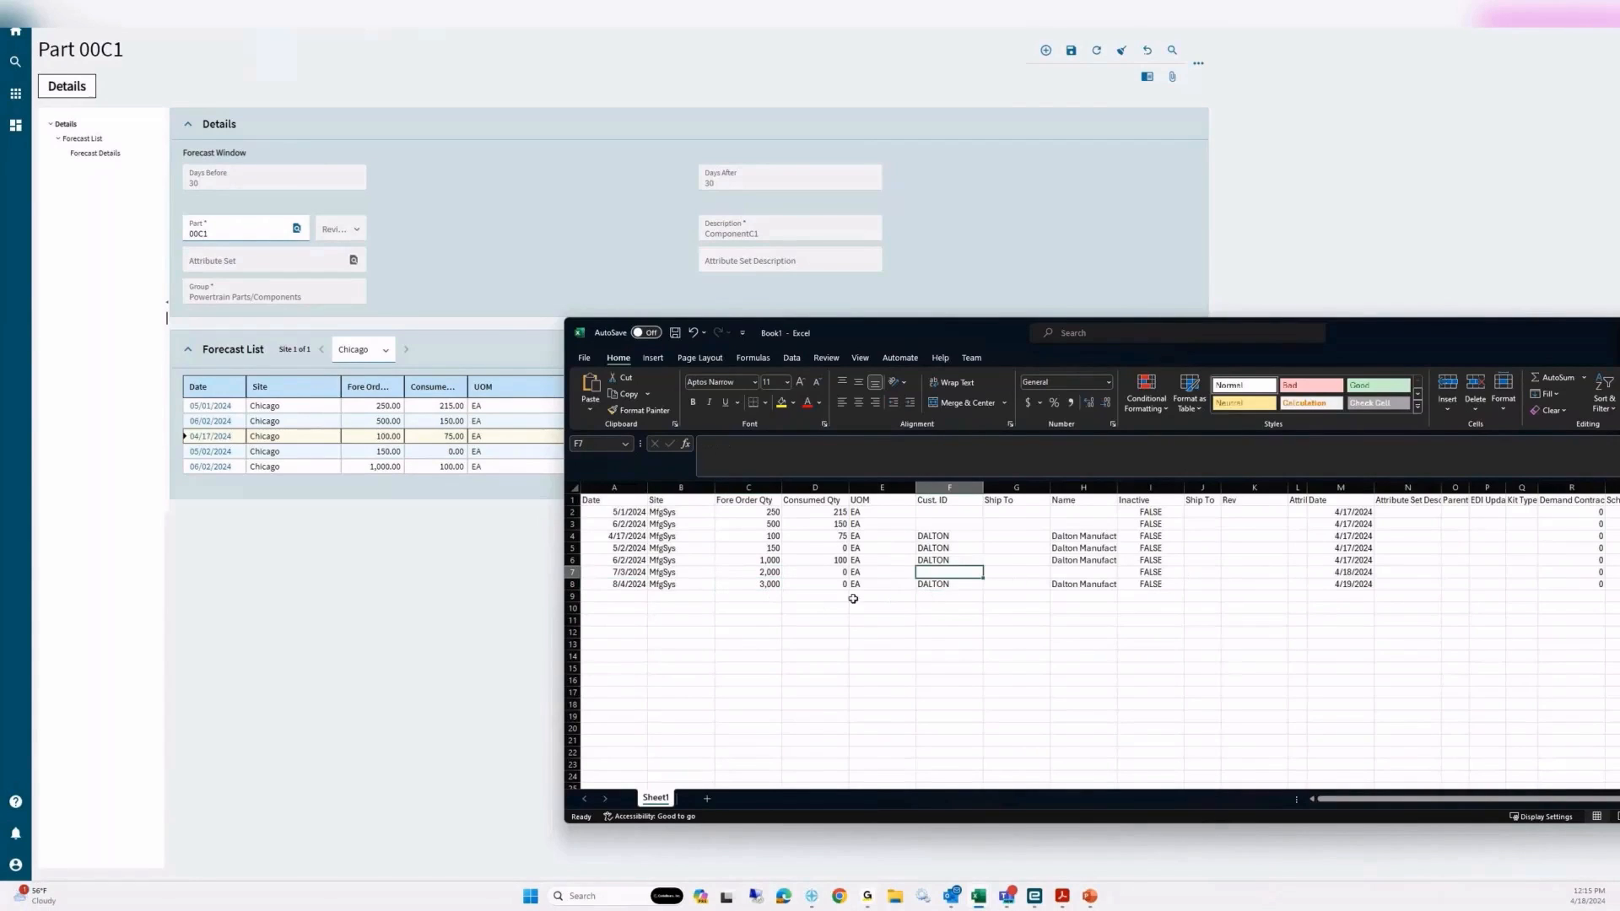
# Step: Copy the complete 7/3/2024 and 8/4/2024 rows from Book1 and paste them as new entries into the Forecast List
pyautogui.moveTo(599, 573); pyautogui.dragTo(1599, 586)
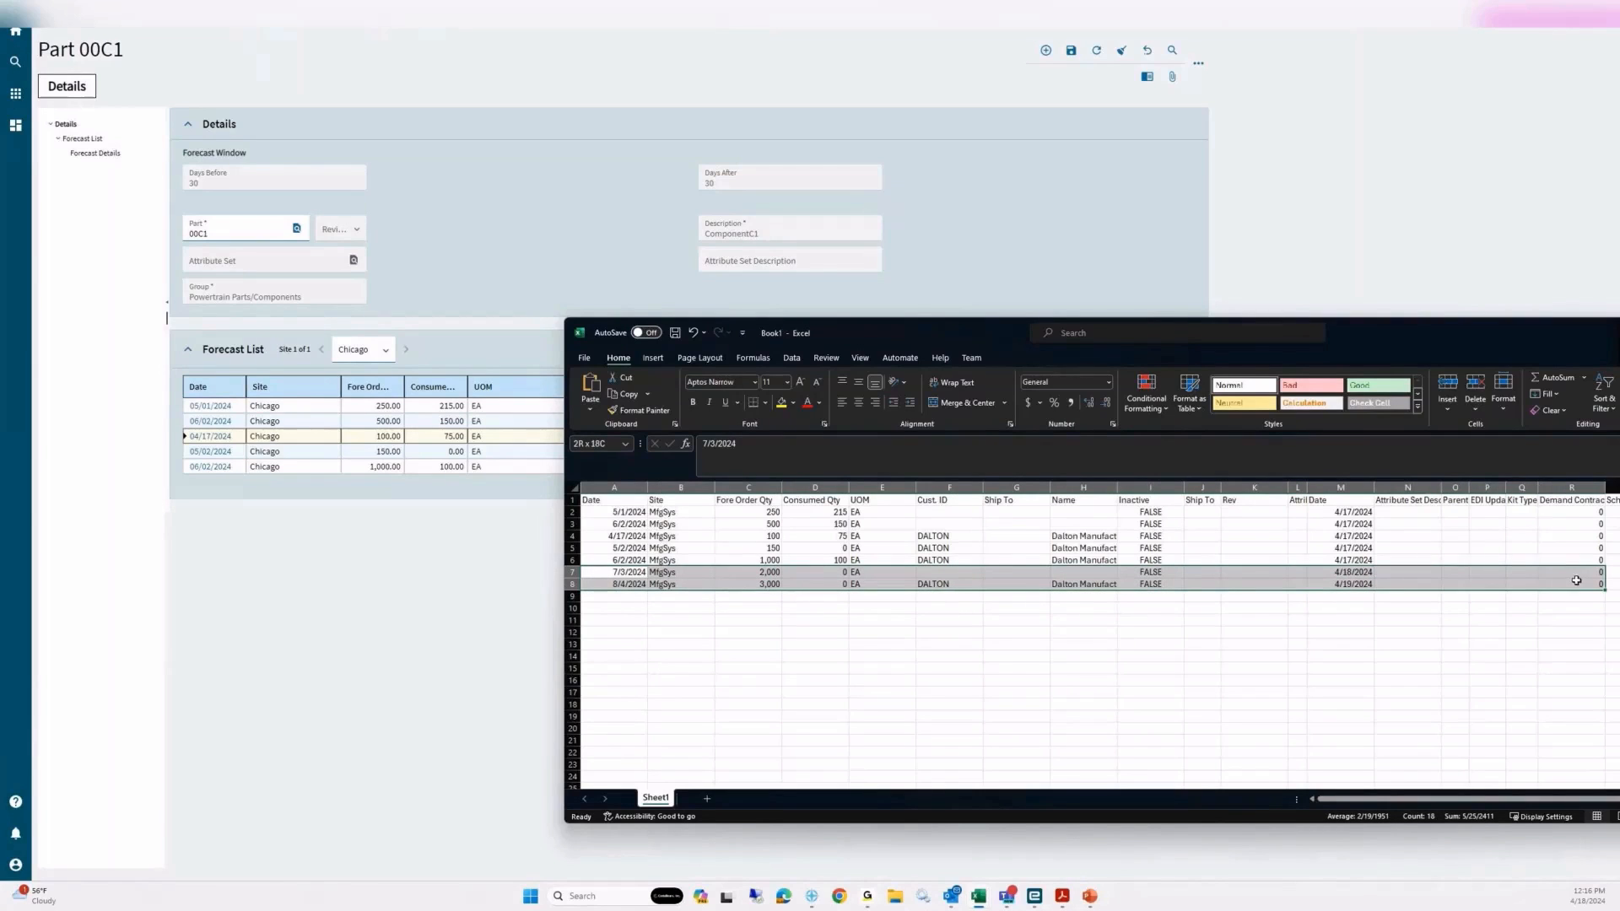
pyautogui.rightClick(1576, 582)
pyautogui.click(1462, 213)
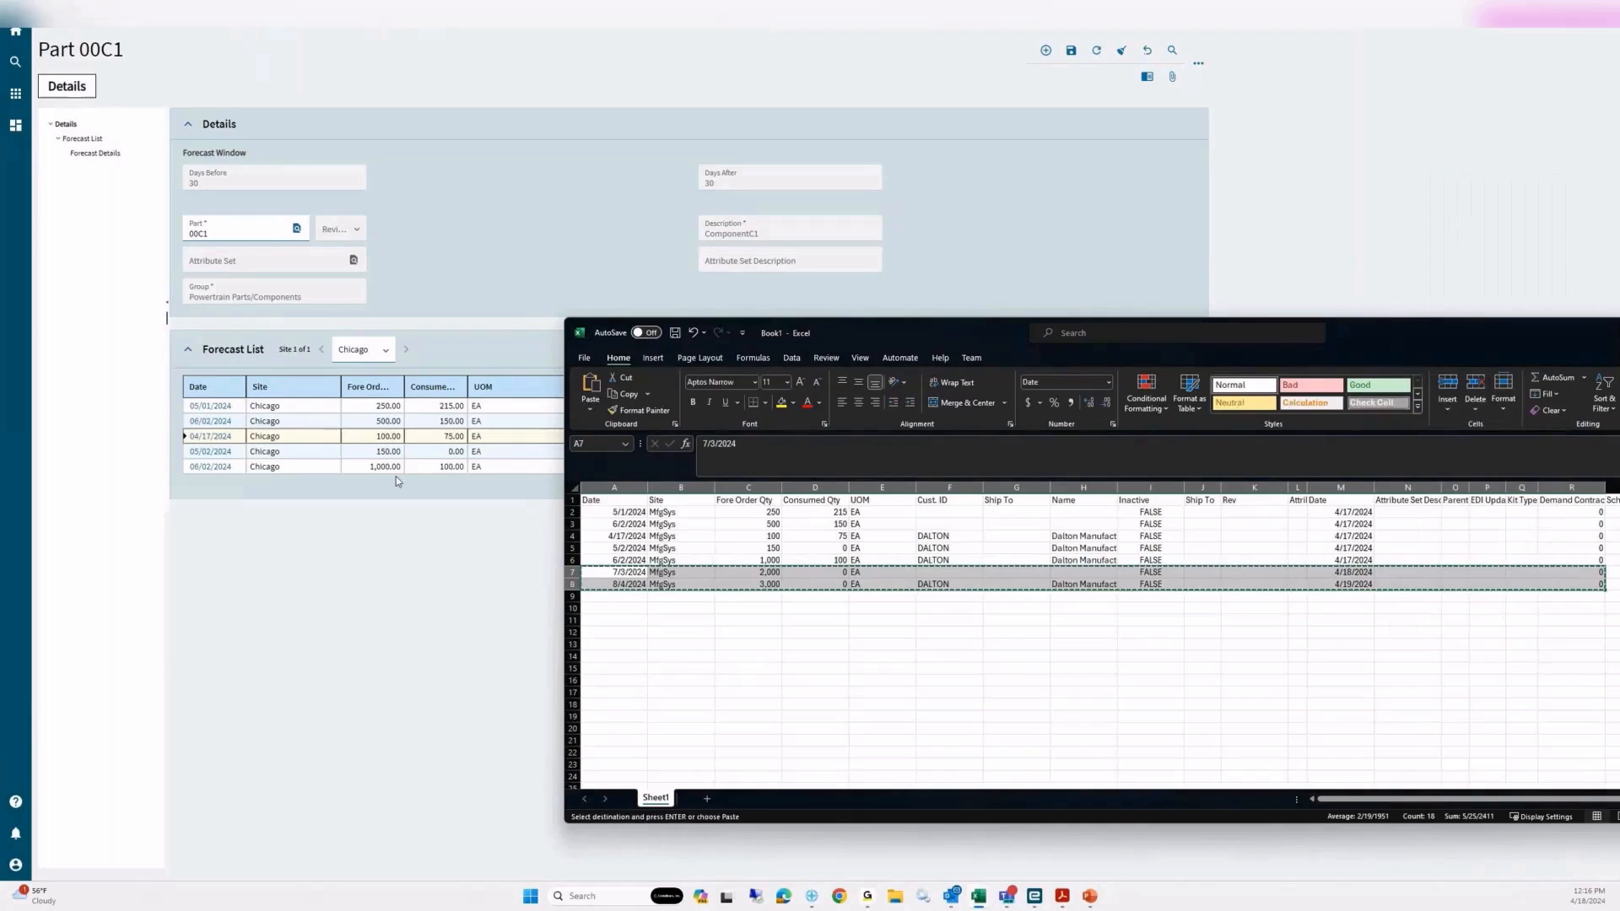
pyautogui.rightClick(302, 394)
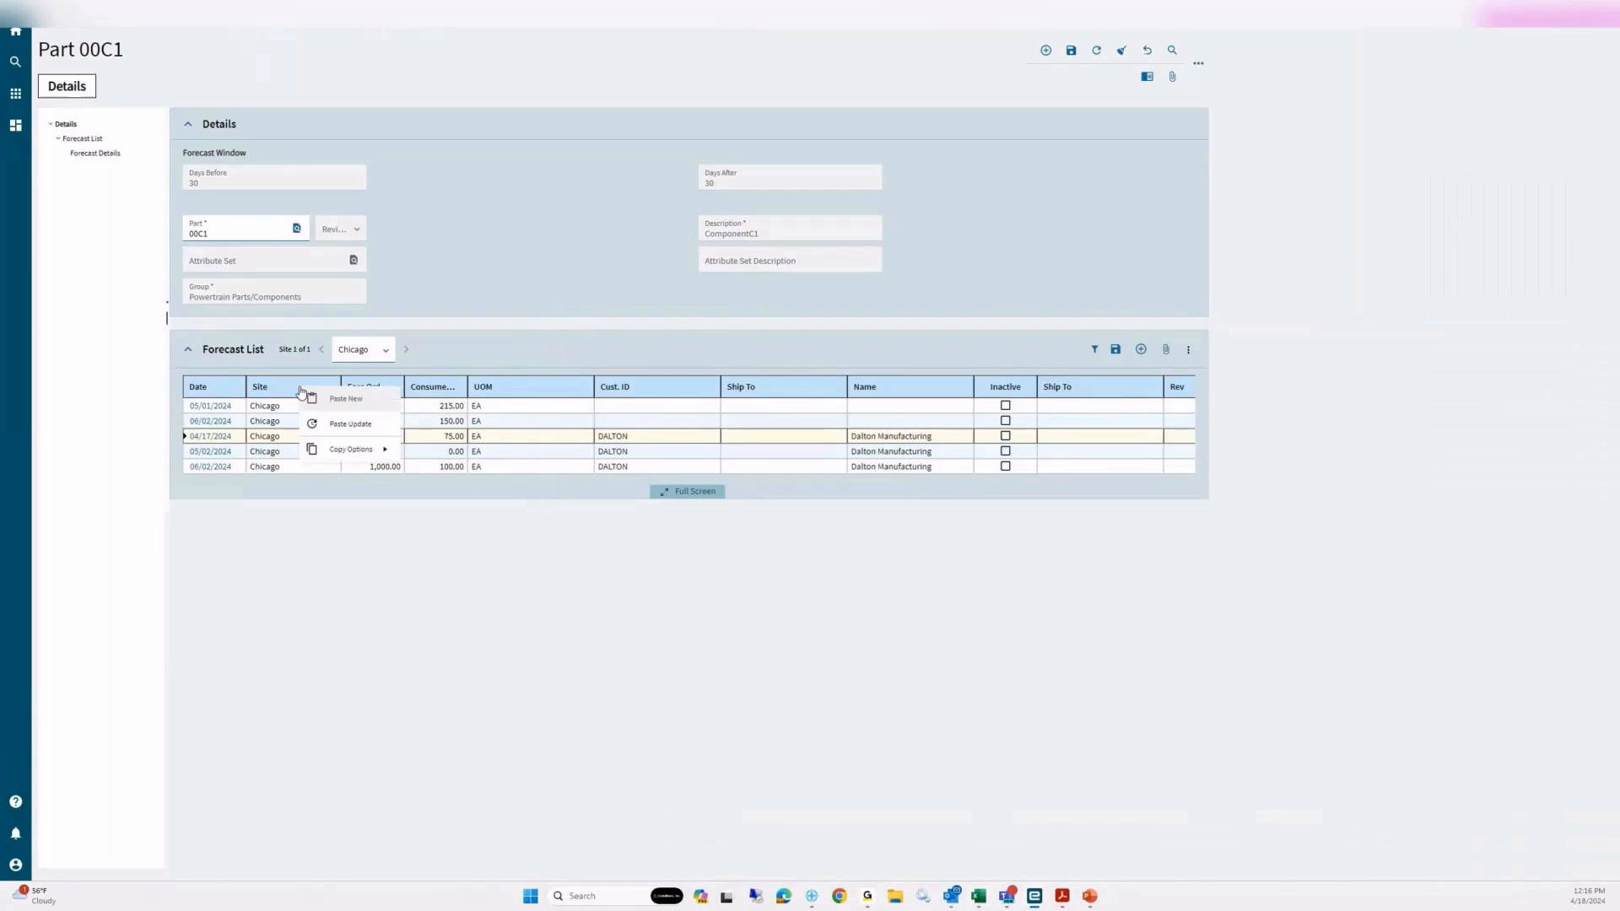
pyautogui.click(350, 402)
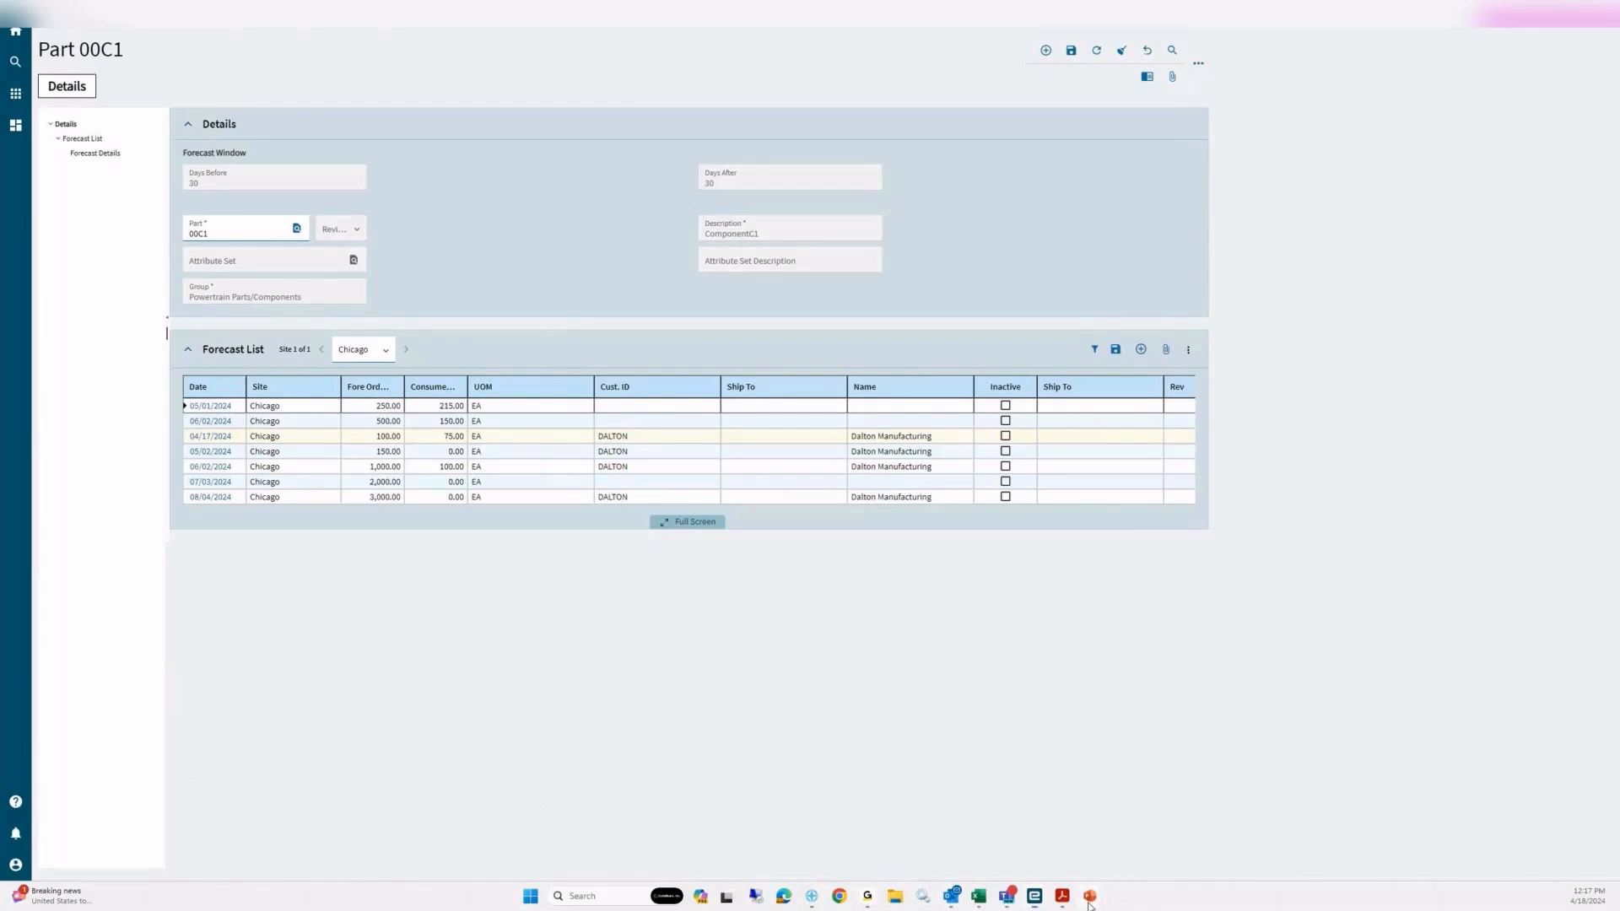
# Step: Switch to the PowerPoint presentation to show the questions slide
pyautogui.moveTo(1095, 898)
pyautogui.click(1096, 833)
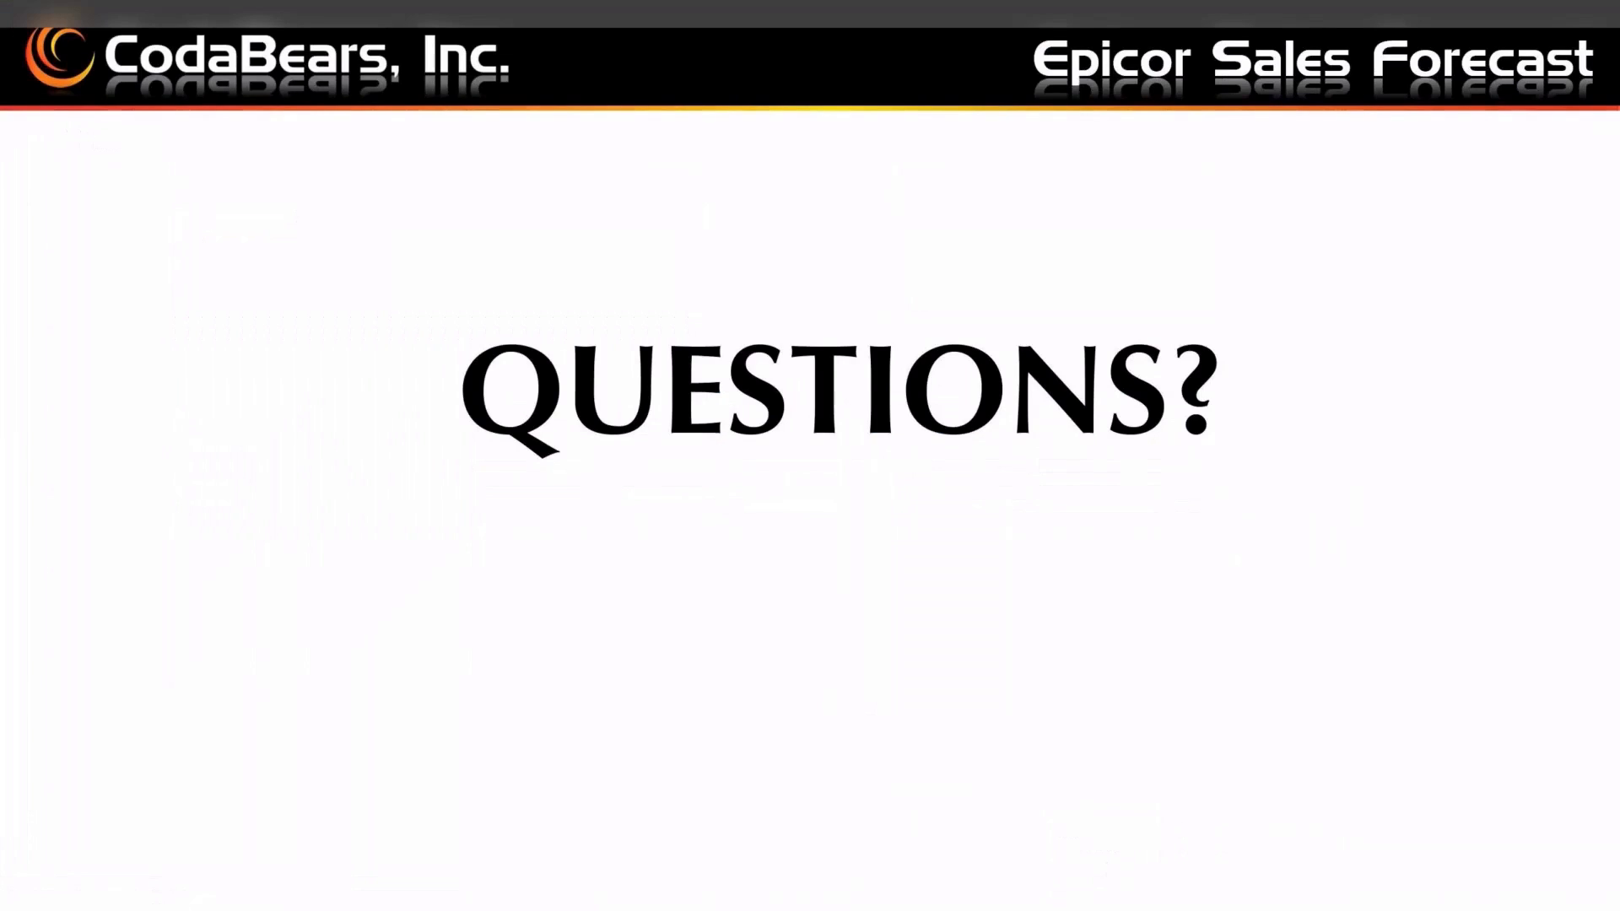